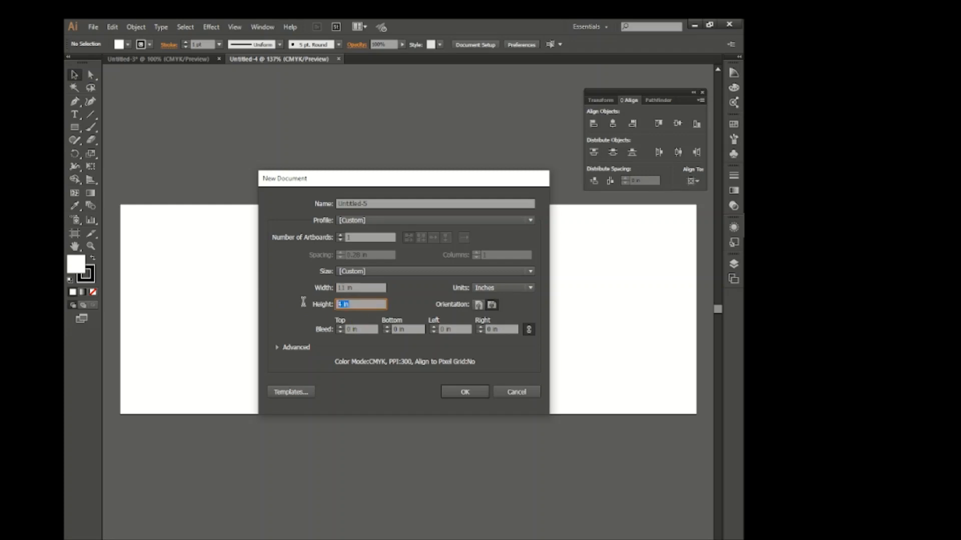
- Set the new document's height to 4 in, keeping the 11 in width, and create it
{"action": "type", "text": "4"}
{"action": "left_click", "coordinate": [464, 392]}
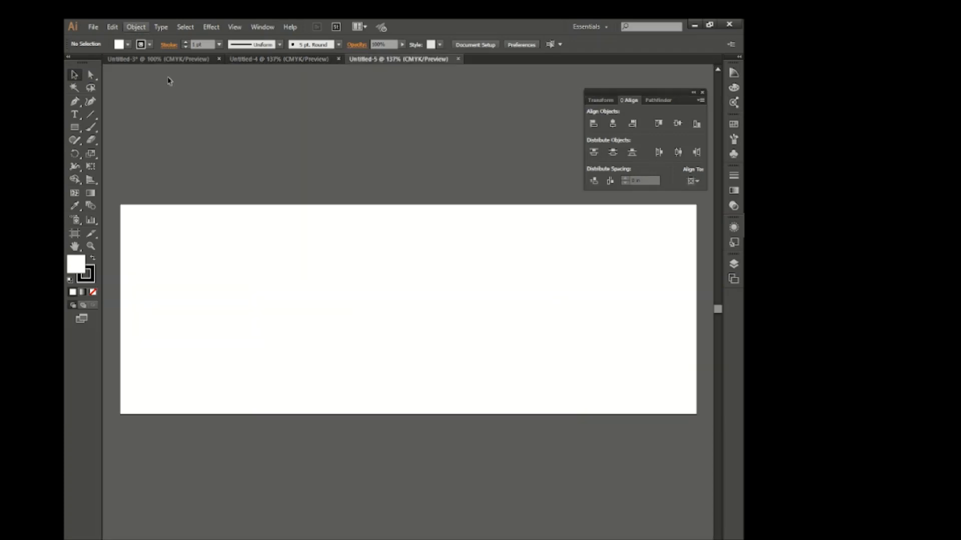
{"action": "left_click", "coordinate": [324, 286]}
{"action": "key", "text": "Escape"}
- Create a 10.5 × 3.5 in rectangle on the artboard
{"action": "left_click", "coordinate": [75, 127]}
{"action": "left_click", "coordinate": [333, 276]}
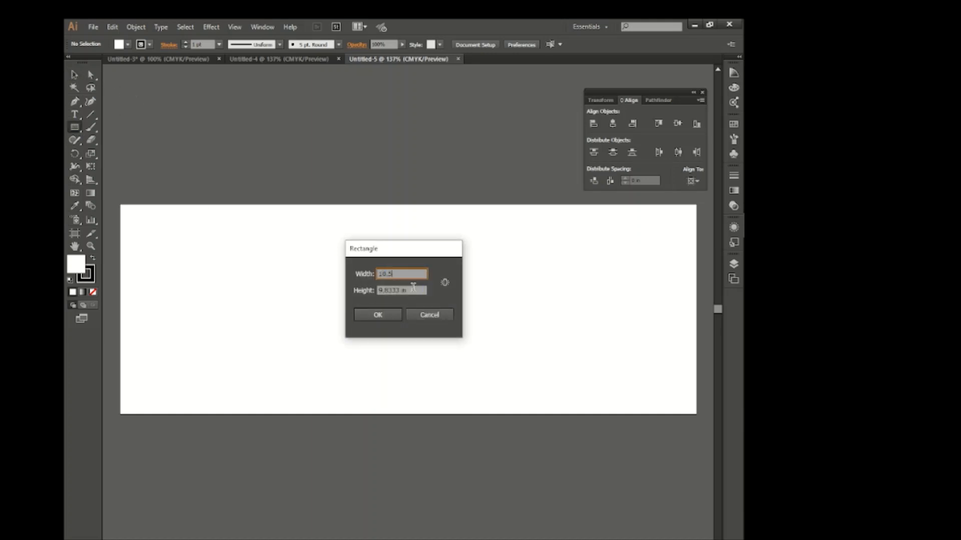
{"action": "key", "text": "Tab"}
{"action": "left_click", "coordinate": [370, 314]}
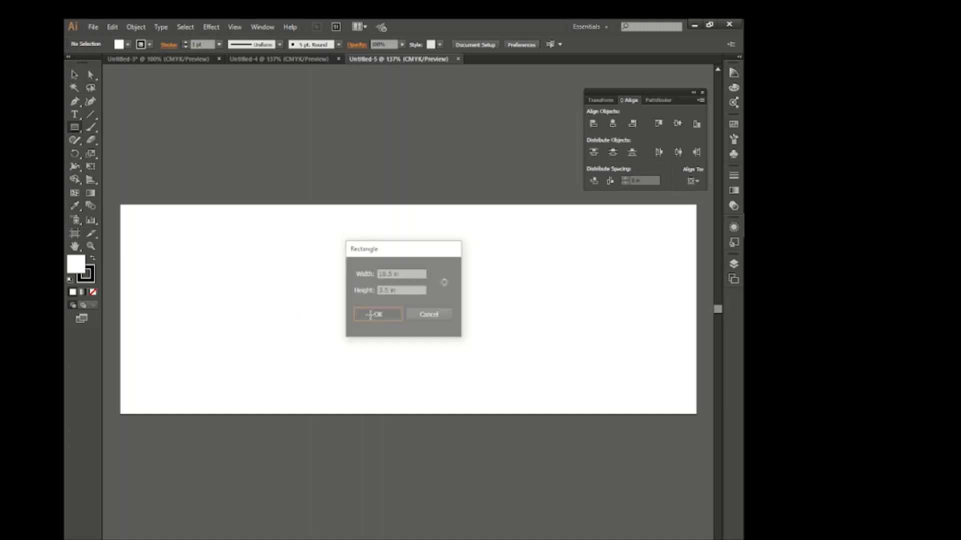
- Give the rectangle a red stroke with no fill and centre it horizontally and vertically on the artboard
{"action": "left_click", "coordinate": [75, 75]}
{"action": "left_click", "coordinate": [141, 44]}
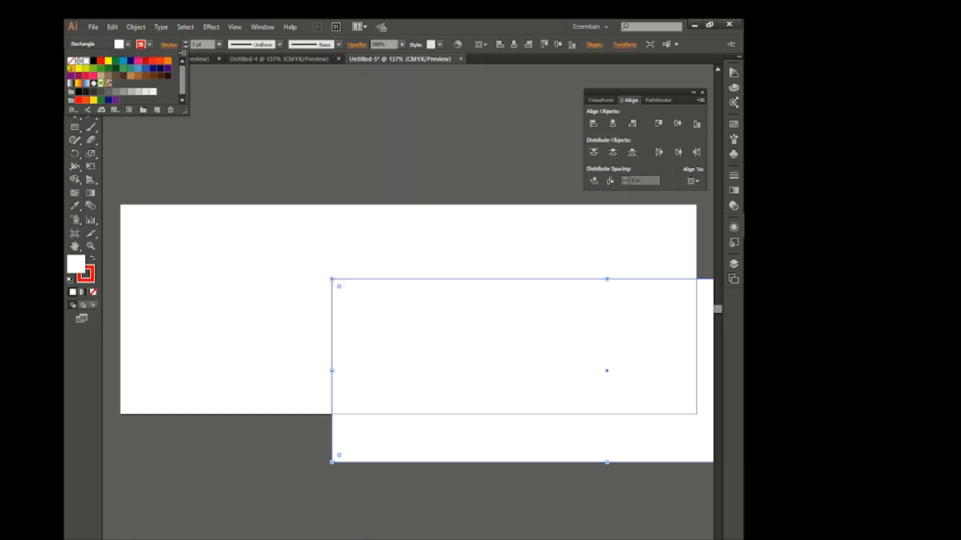
{"action": "left_click", "coordinate": [71, 61]}
{"action": "left_click", "coordinate": [612, 124]}
{"action": "left_click", "coordinate": [678, 124]}
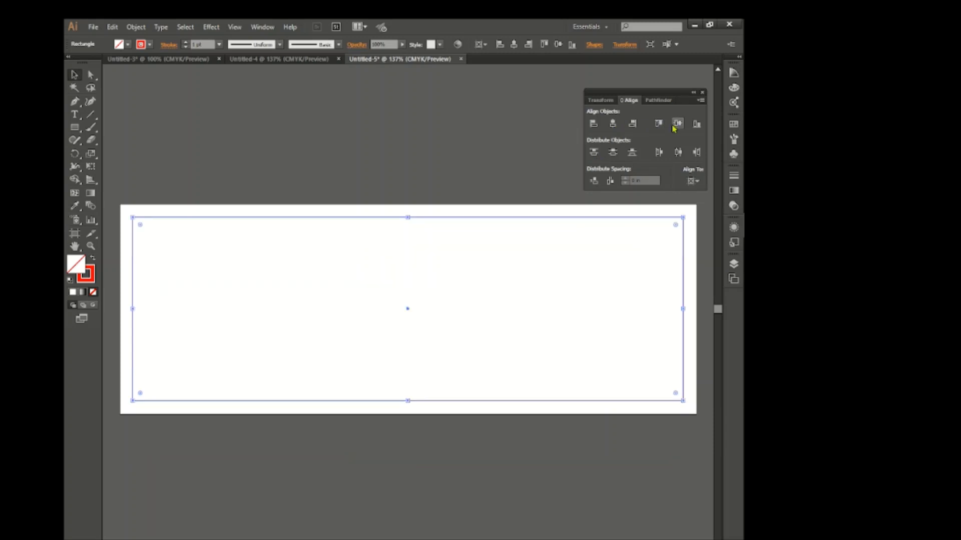
{"action": "left_click", "coordinate": [396, 173]}
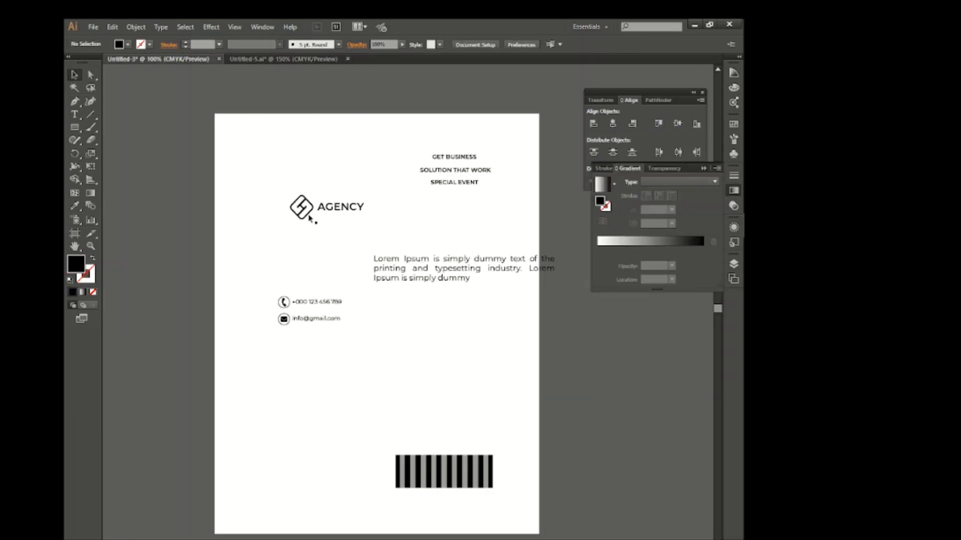
- Copy the logo mark from the Untitled-3 document and place it in the upper-left corner of the red margin frame
{"action": "left_click_drag", "start_coordinate": [304, 200], "coordinate": [152, 213]}
{"action": "left_click", "coordinate": [188, 246]}
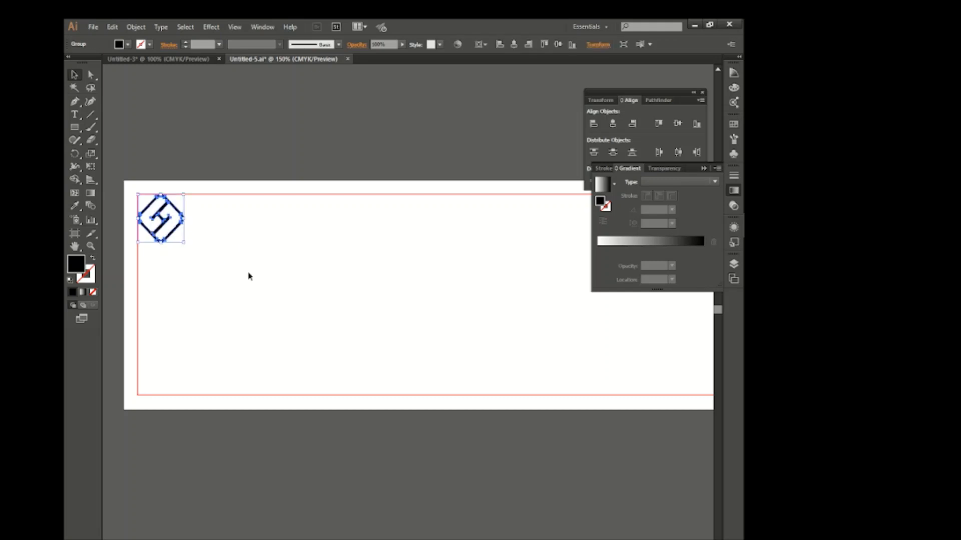
{"action": "left_click", "coordinate": [250, 275]}
- Add the text BUSINESS WORKSHOP on two lines below and to the right of the logo mark
{"action": "key", "text": "t"}
{"action": "left_click", "coordinate": [222, 254]}
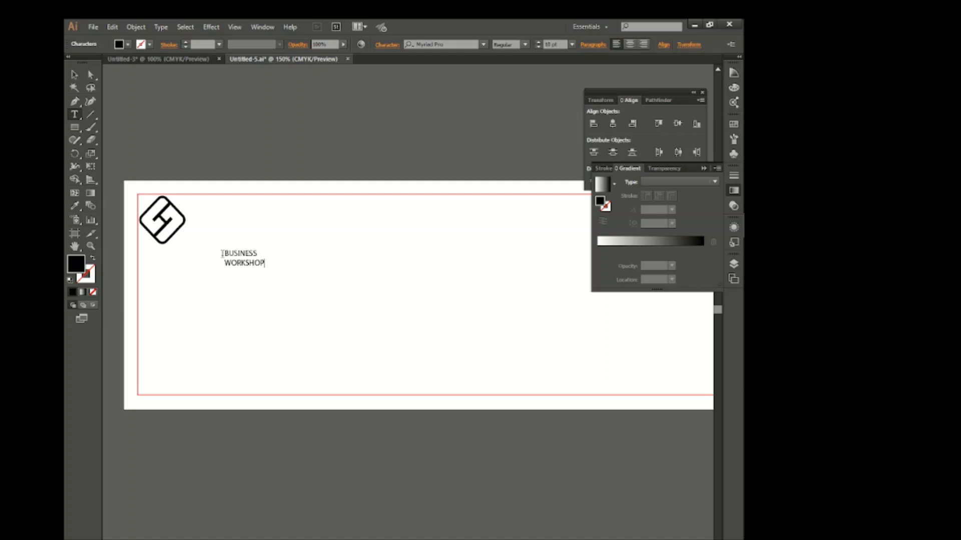
{"action": "key", "text": "Escape"}
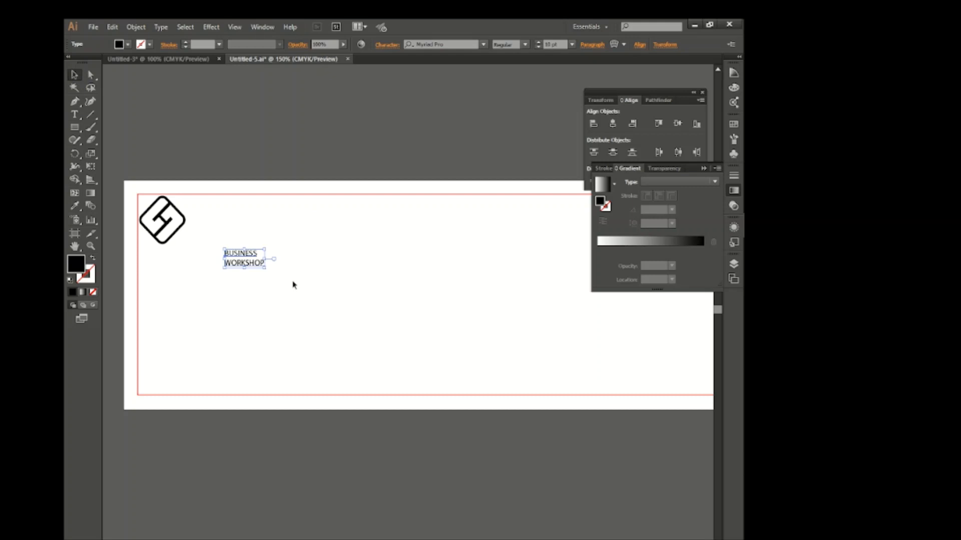
- Set the font size of the word BUSINESS to 15 pt, leaving WORKSHOP smaller
{"action": "double_click", "coordinate": [255, 253]}
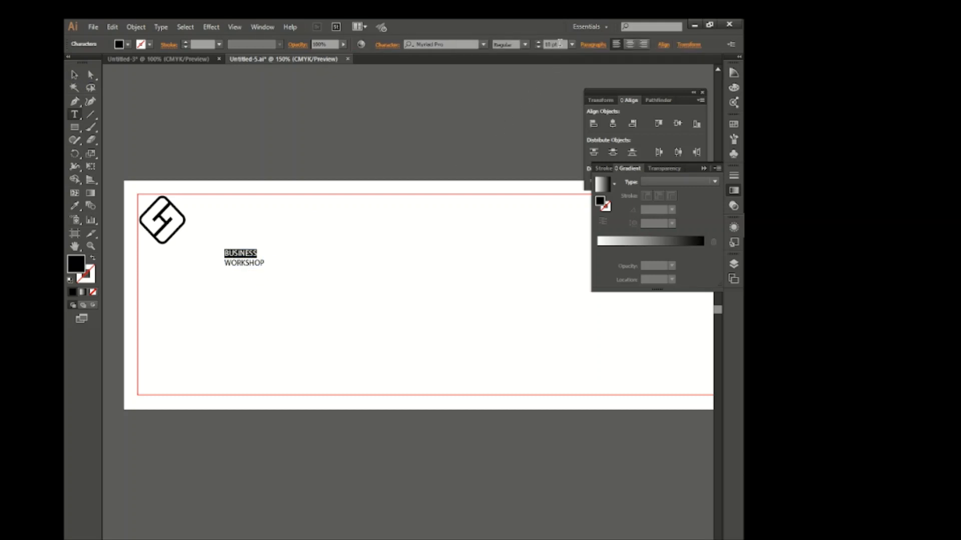
{"action": "left_click", "coordinate": [560, 44]}
{"action": "key", "text": "Up"}
{"action": "key", "text": "Up"}
{"action": "key", "text": "Up"}
{"action": "key", "text": "Up"}
{"action": "key", "text": "Up"}
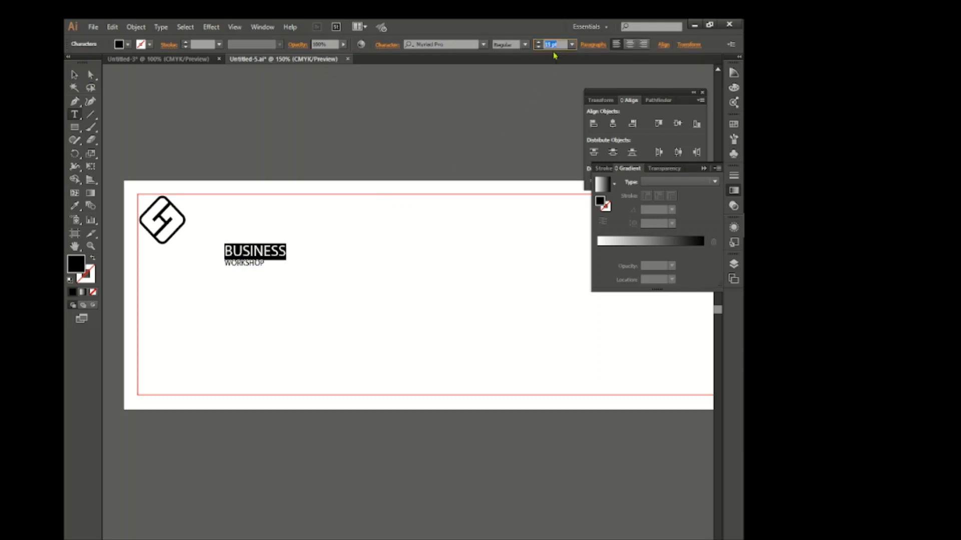
{"action": "key", "text": "Escape"}
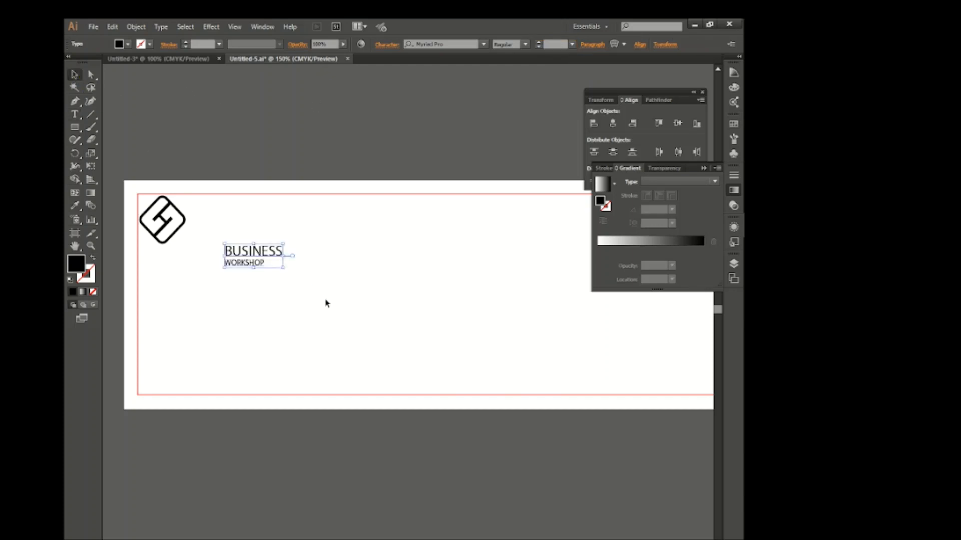
- Scale up the two-line text slightly and set its font to Montserrat SemiBold
{"action": "left_click_drag", "start_coordinate": [284, 269], "coordinate": [295, 273]}
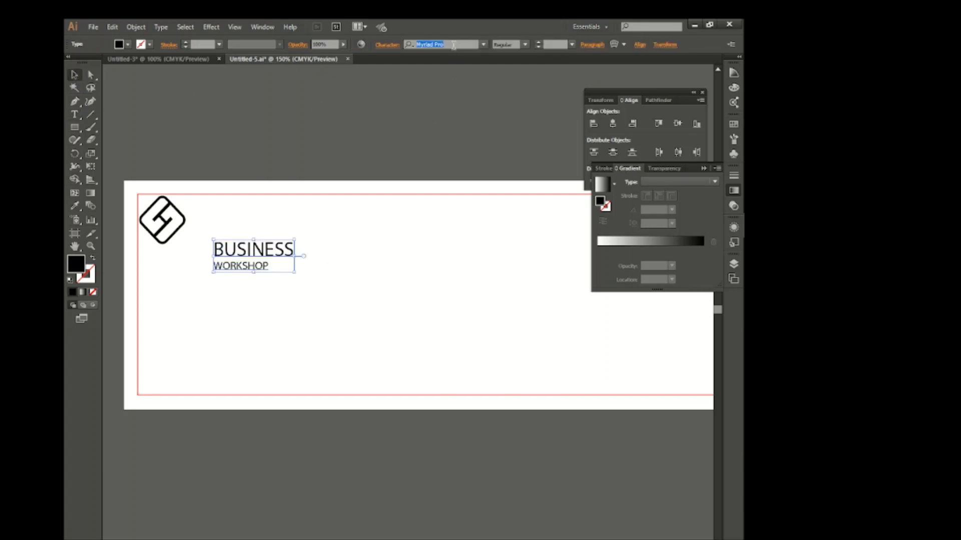
{"action": "type", "text": "MONTS"}
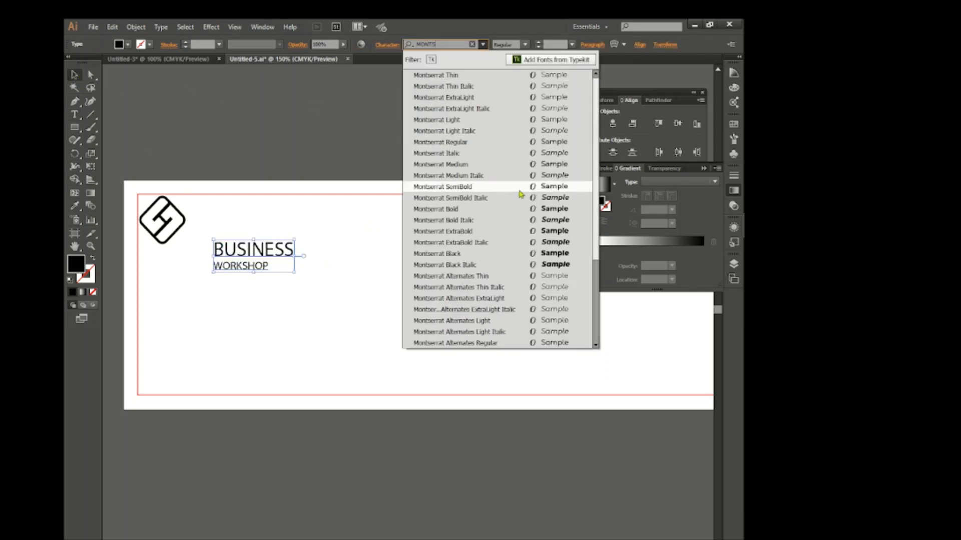
{"action": "left_click", "coordinate": [520, 190]}
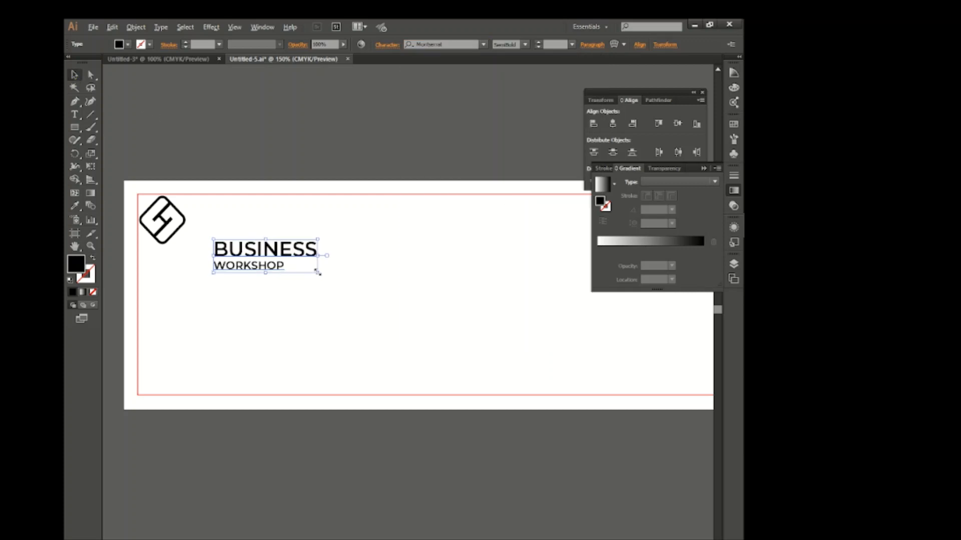
- Scale the BUSINESS WORKSHOP text down slightly and place it close beside the logo mark
{"action": "left_click_drag", "start_coordinate": [318, 272], "coordinate": [236, 221]}
{"action": "left_click", "coordinate": [300, 298]}
{"action": "key", "text": "Left"}
{"action": "key", "text": "Left"}
{"action": "key", "text": "Left"}
{"action": "key", "text": "Left"}
{"action": "key", "text": "Left"}
{"action": "left_click", "coordinate": [297, 346]}
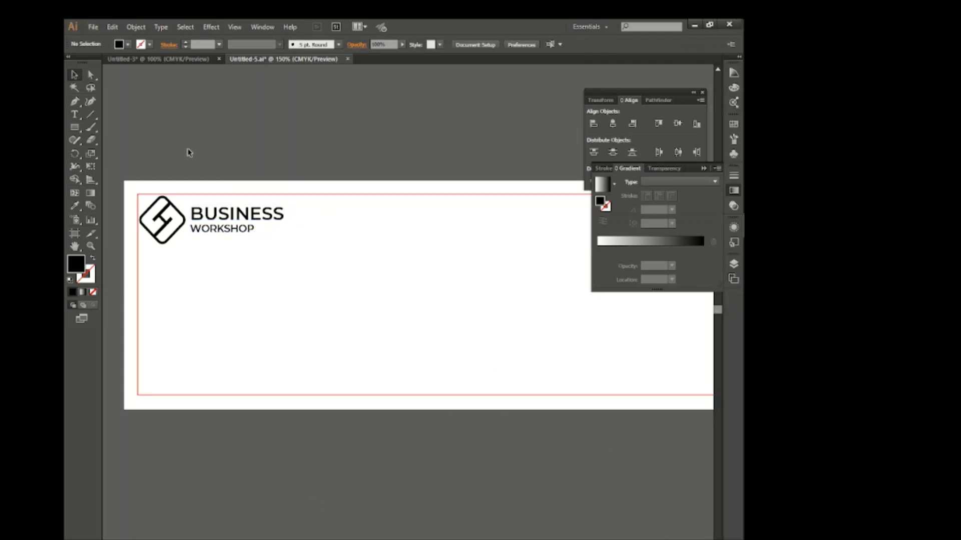
- Copy the three headline lines GET BUSINESS, SOLUTION THAT WORK and SPECIAL EVENT from Untitled-3 into the new document
{"action": "left_click", "coordinate": [198, 59]}
{"action": "left_click_drag", "start_coordinate": [462, 180], "coordinate": [338, 279]}
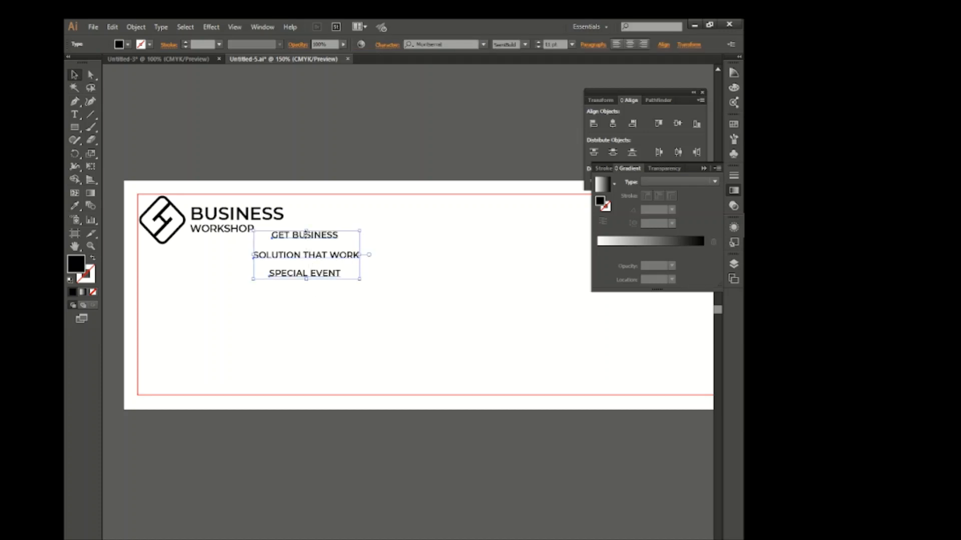
- Spread the headline lines out below BUSINESS WORKSHOP and enlarge GET BUSINESS, left-aligned with the logo text
{"action": "left_click_drag", "start_coordinate": [306, 234], "coordinate": [260, 299]}
{"action": "key", "text": "ctrl+z"}
{"action": "left_click", "coordinate": [287, 307]}
{"action": "key", "text": "shift+Up"}
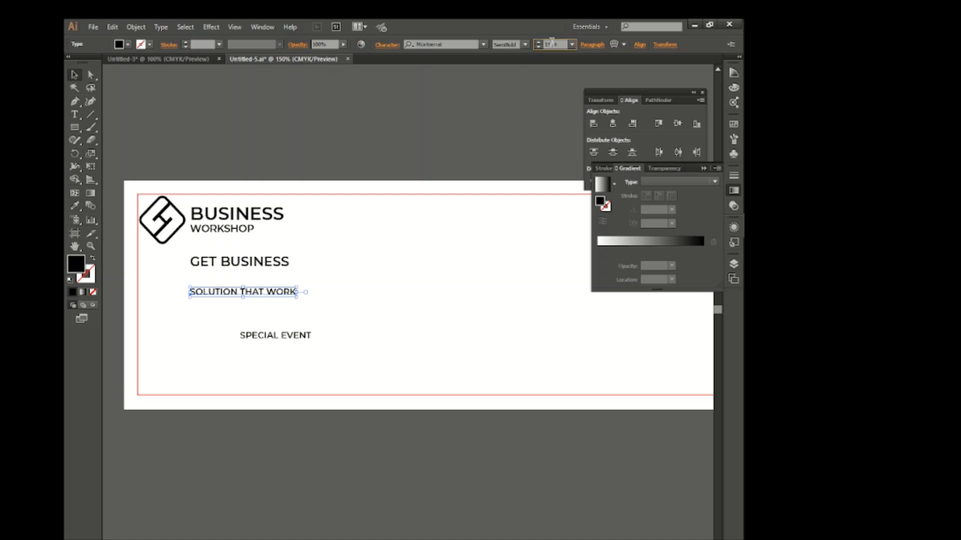
- Increase the font size of SOLUTION THAT WORK well beyond that of the GET BUSINESS line above it
{"action": "key", "text": "Up"}
{"action": "key", "text": "Up"}
{"action": "key", "text": "shift+Up"}
{"action": "key", "text": "Up"}
{"action": "key", "text": "Up"}
{"action": "left_click", "coordinate": [521, 289]}
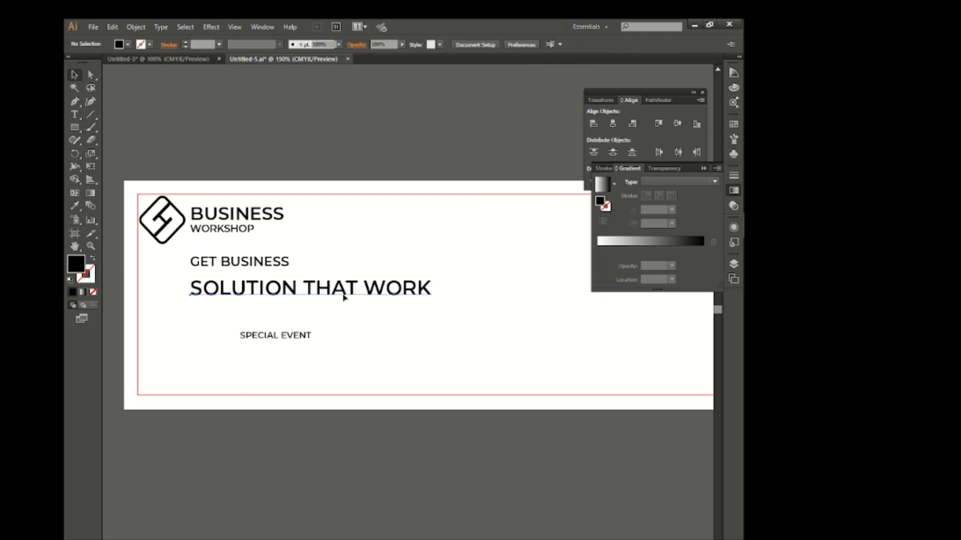
{"action": "left_click", "coordinate": [344, 298]}
{"action": "key", "text": "shift+Up"}
- Place and enlarge SPECIAL EVENT directly beneath SOLUTION THAT WORK, and scale up the three headline lines as a whole
{"action": "left_click_drag", "start_coordinate": [281, 340], "coordinate": [232, 258]}
{"action": "key", "text": "Up"}
{"action": "key", "text": "Up"}
{"action": "key", "text": "shift+Up"}
{"action": "key", "text": "Down"}
{"action": "left_click_drag", "start_coordinate": [434, 312], "coordinate": [506, 367]}
{"action": "left_click", "coordinate": [236, 146]}
- Copy the Lorem Ipsum paragraph from Untitled-3 and fit it as two lines below SPECIAL EVENT
{"action": "left_click", "coordinate": [157, 59]}
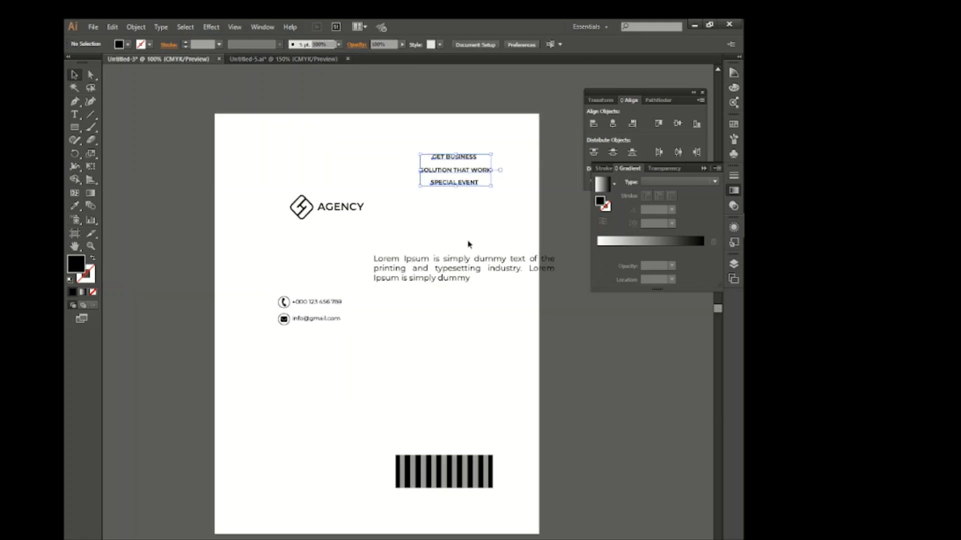
{"action": "left_click_drag", "start_coordinate": [475, 267], "coordinate": [318, 349]}
{"action": "scroll", "coordinate": [555, 44], "scroll_direction": "down", "scroll_amount": 3}
{"action": "left_click", "coordinate": [348, 375]}
{"action": "key", "text": "ctrl+z"}
{"action": "left_click", "coordinate": [328, 369]}
{"action": "left_click", "coordinate": [333, 384]}
- Scale up the logo mark together with its BUSINESS WORKSHOP text, and slightly enlarge the three headline lines
{"action": "left_click_drag", "start_coordinate": [175, 242], "coordinate": [207, 217]}
{"action": "left_click_drag", "start_coordinate": [284, 244], "coordinate": [317, 254]}
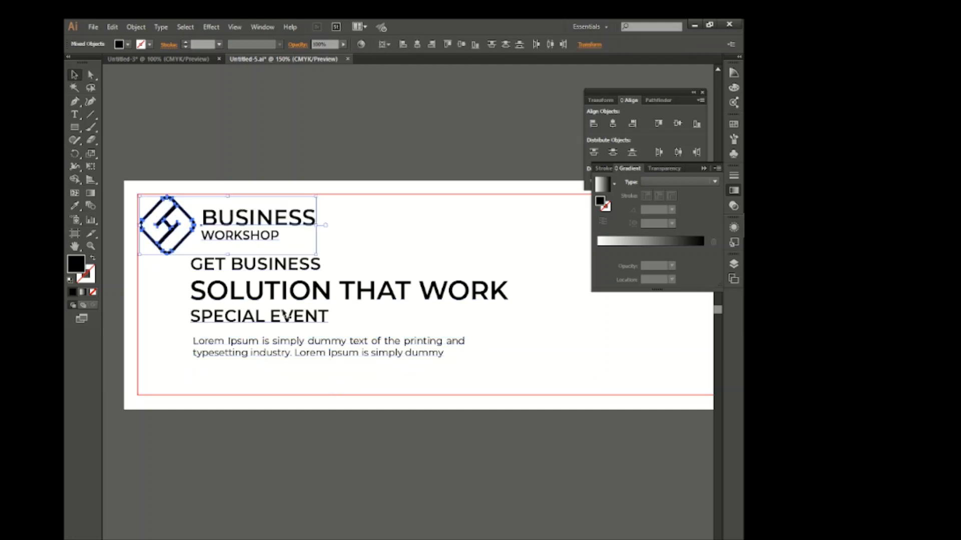
{"action": "left_click", "coordinate": [246, 312]}
{"action": "left_click_drag", "start_coordinate": [508, 327], "coordinate": [523, 330]}
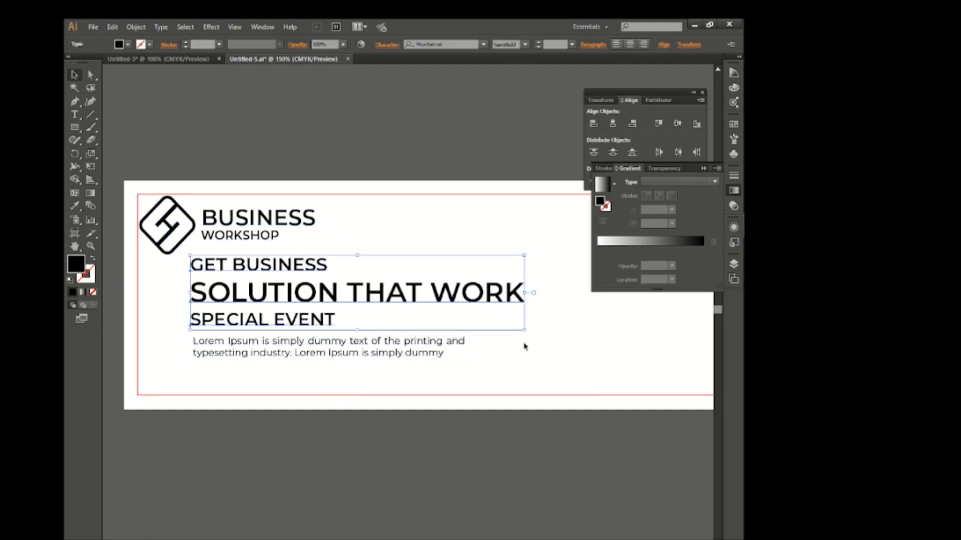
- Move the three headline lines and the paragraph down together to add space below the logo
{"action": "left_click_drag", "start_coordinate": [335, 377], "coordinate": [265, 344], "text": "shift"}
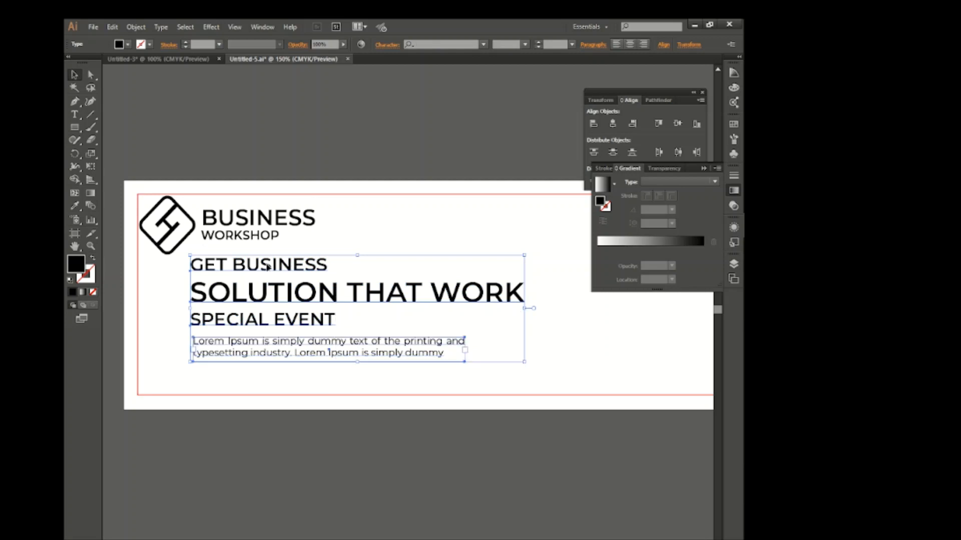
{"action": "key", "text": "Down"}
{"action": "key", "text": "Down"}
{"action": "key", "text": "Down"}
{"action": "key", "text": "Down"}
{"action": "key", "text": "Down"}
{"action": "key", "text": "Down"}
{"action": "key", "text": "Down"}
{"action": "key", "text": "Down"}
{"action": "key", "text": "Down"}
{"action": "key", "text": "Down"}
{"action": "key", "text": "Down"}
{"action": "left_click", "coordinate": [369, 249]}
- Move the Lorem Ipsum paragraph further down, close to the lower edge of the red margin frame
{"action": "left_click", "coordinate": [317, 350]}
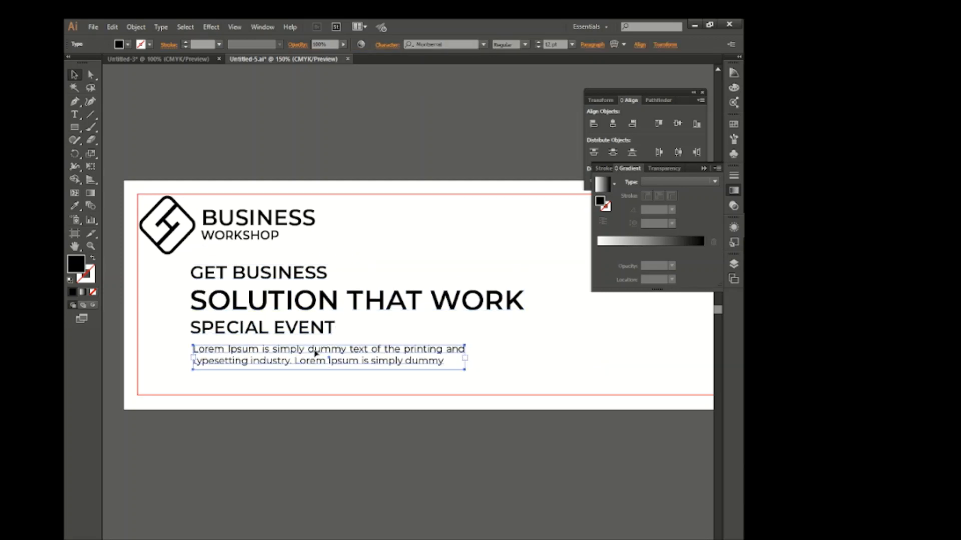
{"action": "key", "text": "Down"}
{"action": "key", "text": "Down"}
{"action": "key", "text": "Down"}
{"action": "key", "text": "Down"}
{"action": "key", "text": "Down"}
{"action": "key", "text": "Down"}
{"action": "key", "text": "Down"}
{"action": "key", "text": "Down"}
{"action": "key", "text": "Down"}
{"action": "key", "text": "Down"}
{"action": "key", "text": "Down"}
{"action": "key", "text": "Down"}
{"action": "key", "text": "Down"}
{"action": "key", "text": "Down"}
{"action": "key", "text": "Down"}
{"action": "key", "text": "Down"}
{"action": "key", "text": "Down"}
{"action": "key", "text": "Down"}
{"action": "key", "text": "Down"}
{"action": "key", "text": "Down"}
{"action": "left_click", "coordinate": [355, 341]}
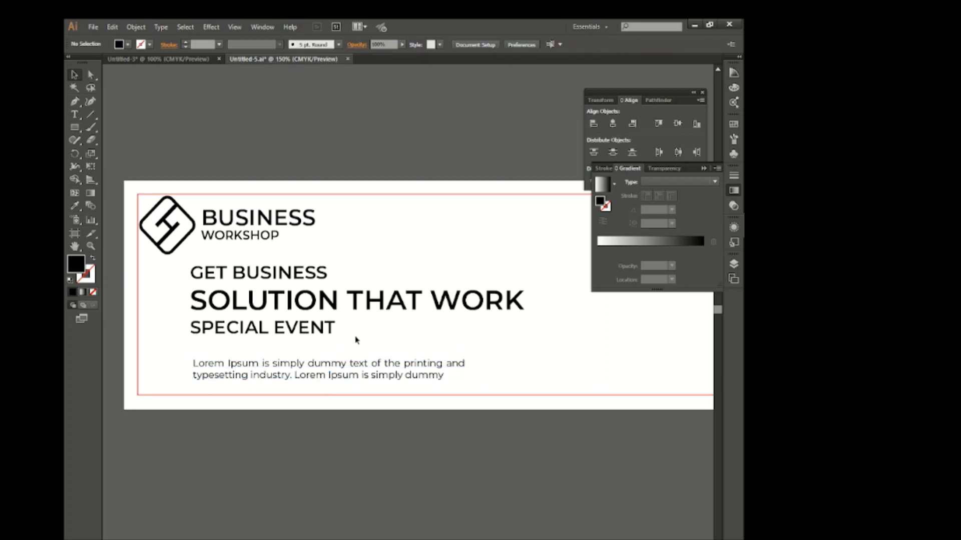
- Narrow SOLUTION THAT WORK horizontally so it ends just past the paragraph's right edge
{"action": "scroll", "coordinate": [384, 327], "scroll_direction": "down", "scroll_amount": 1}
{"action": "scroll", "coordinate": [380, 330], "scroll_direction": "right", "scroll_amount": 3}
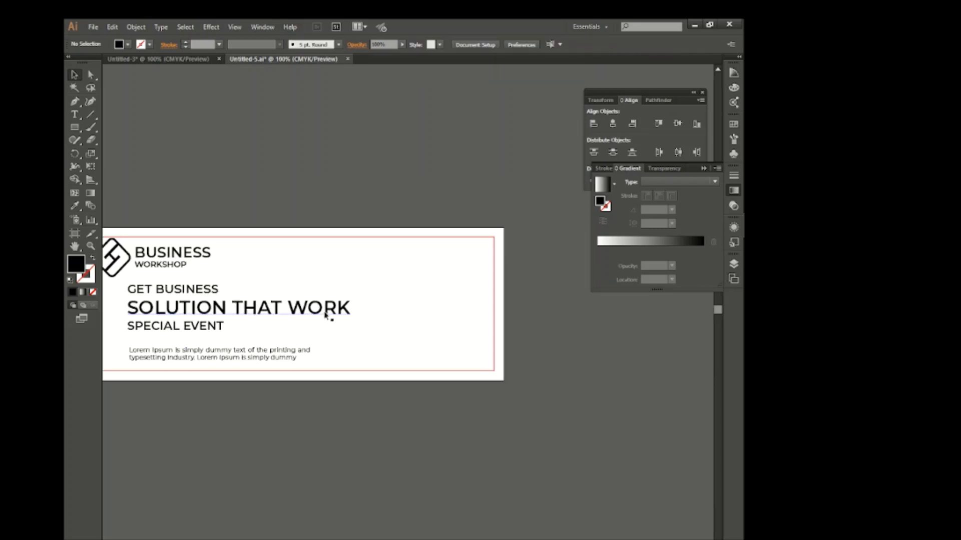
{"action": "left_click", "coordinate": [348, 310]}
{"action": "left_click_drag", "start_coordinate": [351, 309], "coordinate": [320, 310]}
{"action": "left_click", "coordinate": [147, 213]}
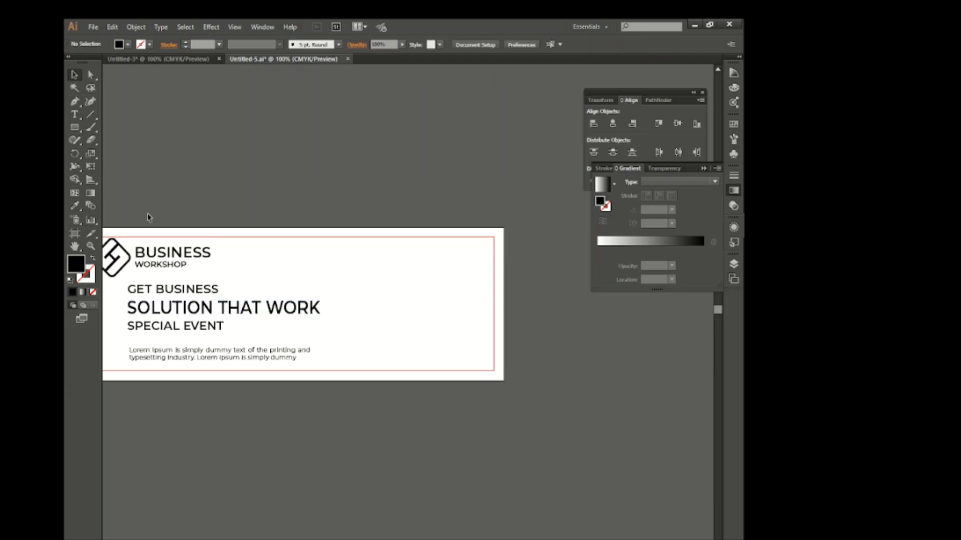
- Draw a tall rectangle over the artboard's right part, extending below it, with a black stroke and no fill
{"action": "left_click", "coordinate": [74, 127]}
{"action": "left_click_drag", "start_coordinate": [355, 228], "coordinate": [488, 488]}
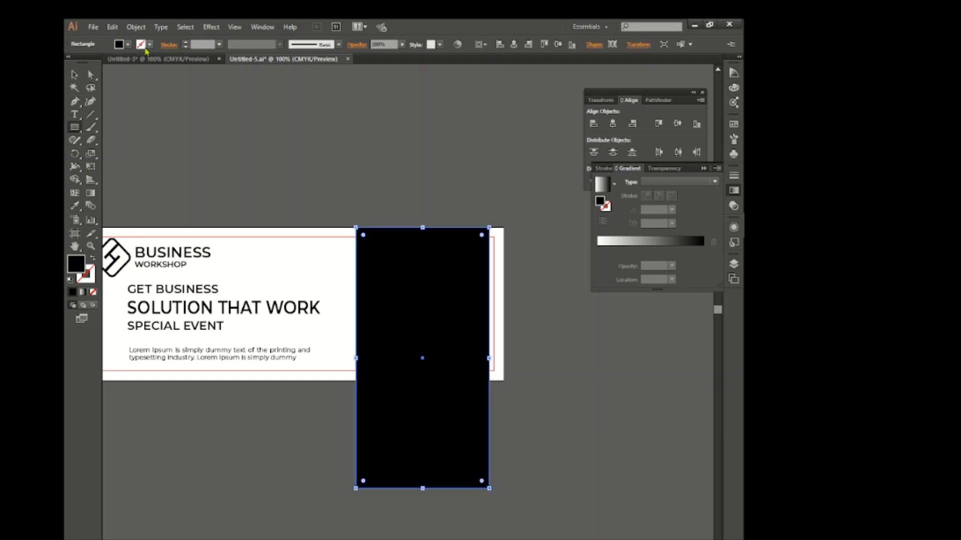
{"action": "left_click", "coordinate": [148, 45]}
{"action": "left_click", "coordinate": [92, 64]}
{"action": "left_click", "coordinate": [125, 46]}
{"action": "left_click", "coordinate": [71, 63]}
{"action": "left_click", "coordinate": [140, 130]}
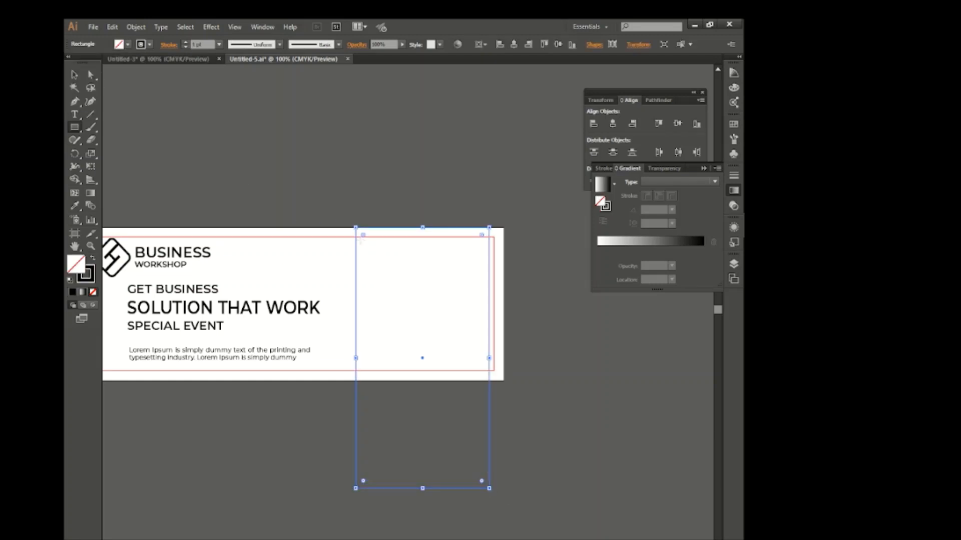
- Round the tall rectangle's corners, rotate it 45° clockwise and position it across the artboard's lower-right area
{"action": "key", "text": "v"}
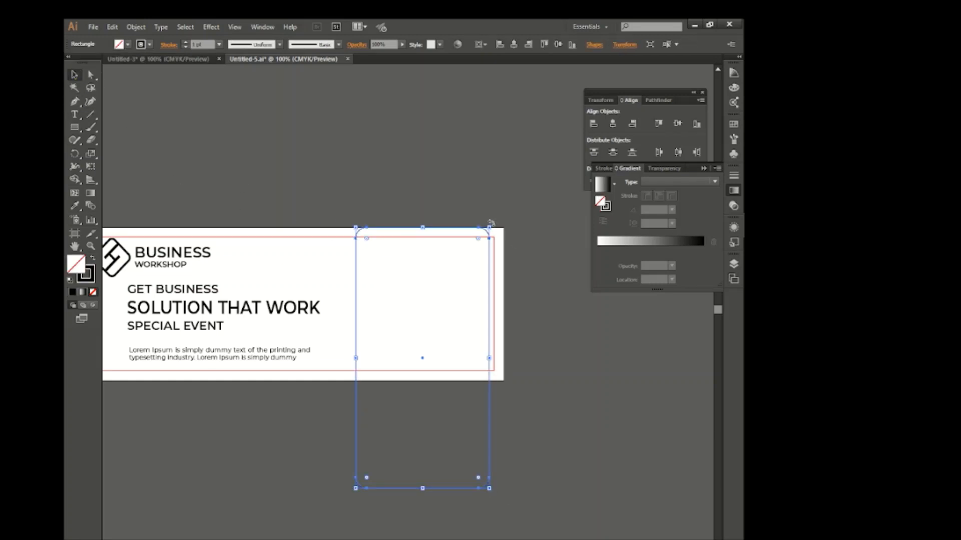
{"action": "left_click_drag", "start_coordinate": [518, 272], "coordinate": [544, 355]}
{"action": "left_click_drag", "start_coordinate": [470, 405], "coordinate": [441, 376]}
{"action": "left_click", "coordinate": [524, 410]}
{"action": "left_click_drag", "start_coordinate": [474, 349], "coordinate": [435, 389]}
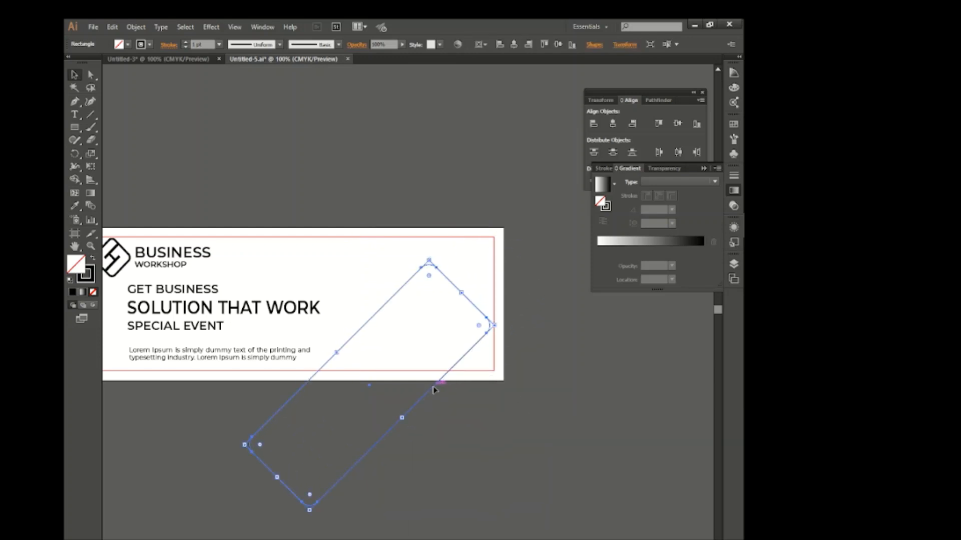
{"action": "left_click", "coordinate": [483, 404]}
{"action": "left_click_drag", "start_coordinate": [476, 356], "coordinate": [482, 335]}
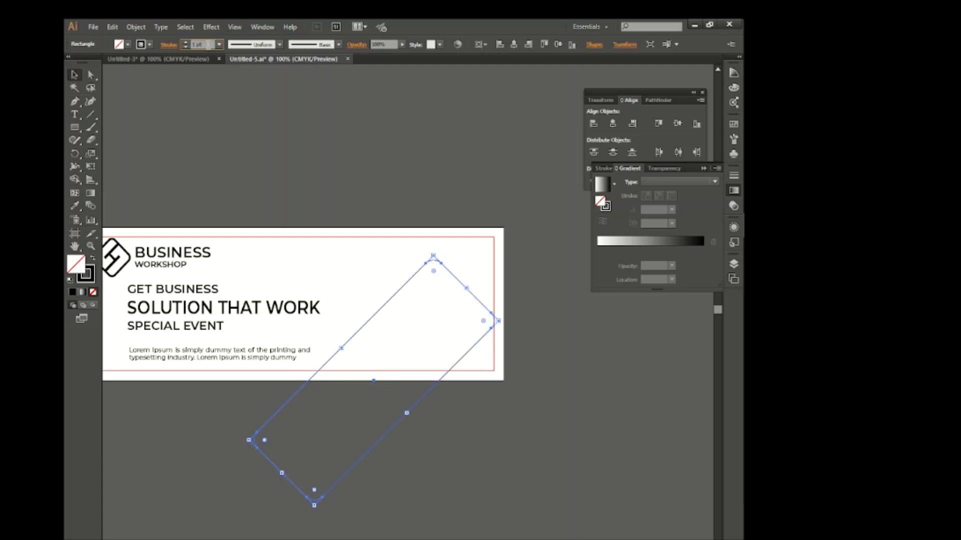
- Set the rotated rectangle's stroke weight to 17 pt and expand the stroke into a filled shape
{"action": "type", "text": "15"}
{"action": "key", "text": "Return"}
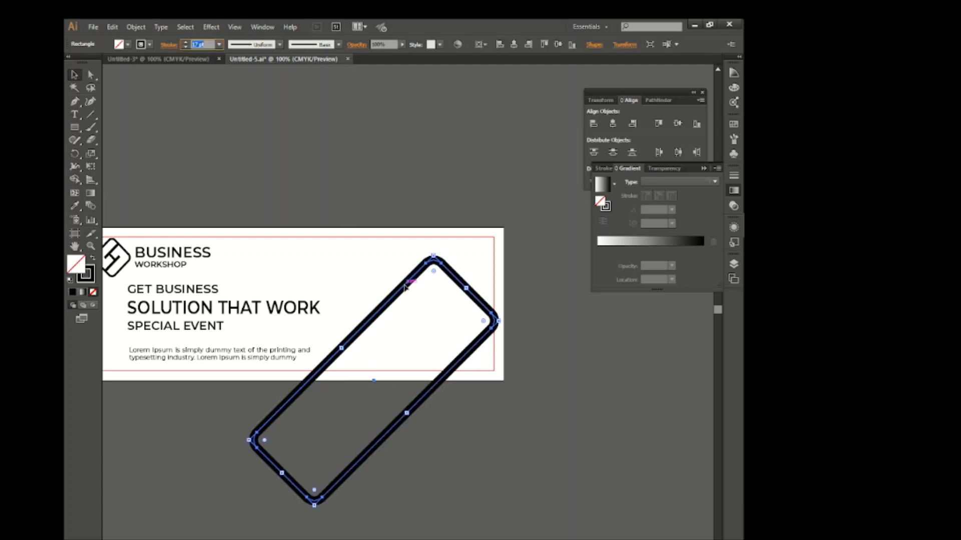
{"action": "left_click", "coordinate": [136, 27]}
{"action": "left_click", "coordinate": [250, 140]}
{"action": "left_click", "coordinate": [378, 354]}
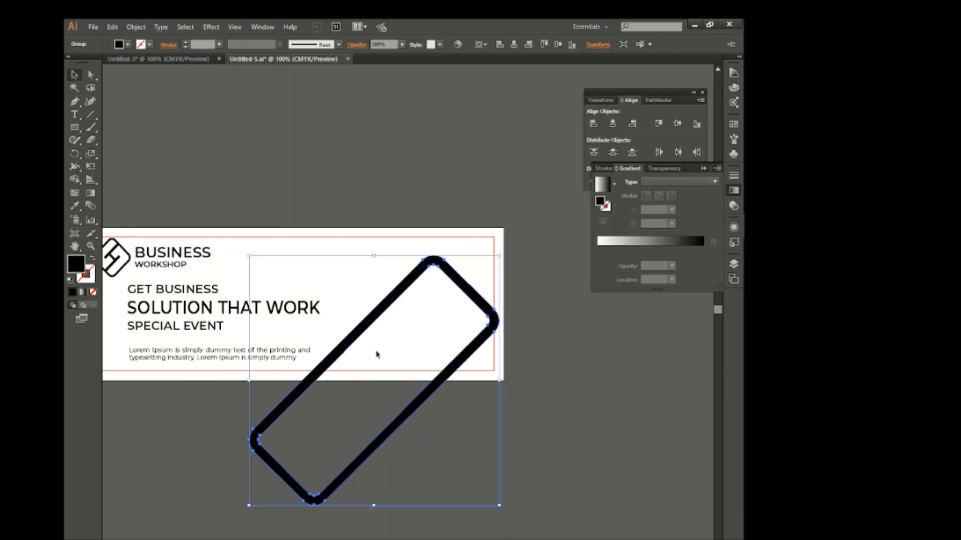
- Draw a black square without a stroke in the empty area above the artboard
{"action": "left_click", "coordinate": [253, 170]}
{"action": "left_click", "coordinate": [80, 128]}
{"action": "left_click_drag", "start_coordinate": [299, 162], "coordinate": [346, 207]}
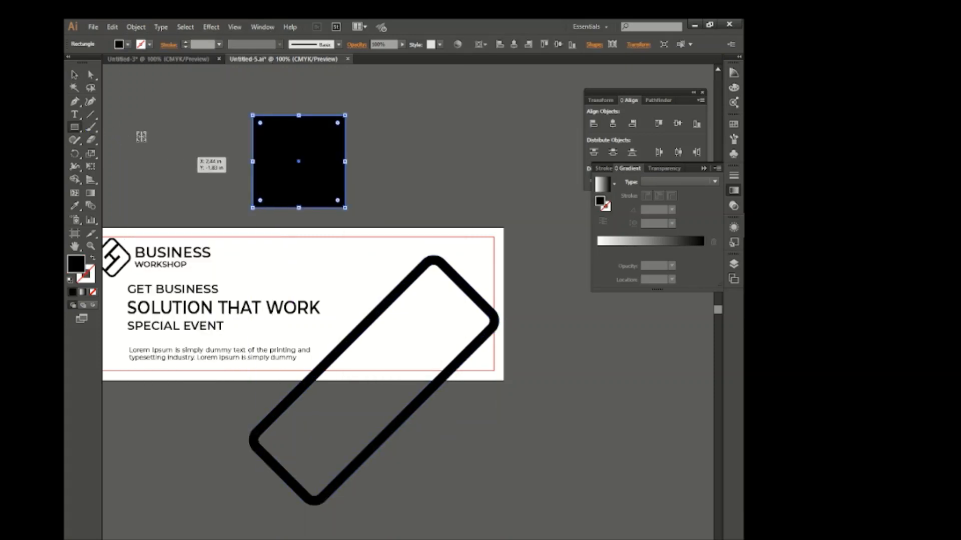
- Rotate the black square 45° into a diamond and center it on the artboard's upper edge, above the tilted frame's left side
{"action": "key", "text": "v"}
{"action": "left_click_drag", "start_coordinate": [349, 110], "coordinate": [369, 234]}
{"action": "left_click", "coordinate": [357, 184]}
{"action": "mouse_move", "coordinate": [343, 159]}
{"action": "left_mouse_down"}
{"action": "mouse_move", "coordinate": [335, 177]}
{"action": "mouse_move", "coordinate": [350, 163]}
{"action": "left_mouse_up"}
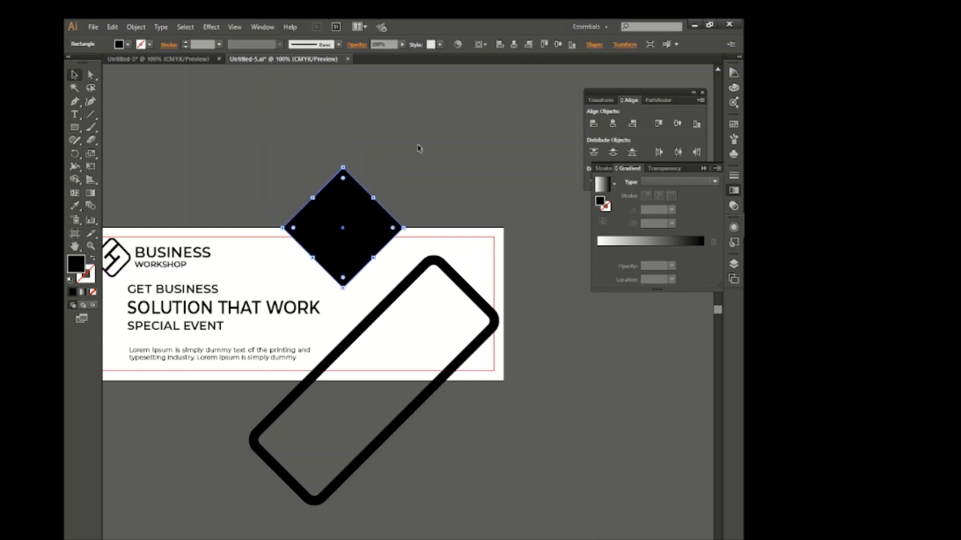
{"action": "left_click", "coordinate": [418, 148]}
- Fill the logo and the word BUSINESS beside it with red
{"action": "scroll", "coordinate": [418, 148], "scroll_direction": "left", "scroll_amount": 2}
{"action": "left_click", "coordinate": [170, 264]}
{"action": "left_click", "coordinate": [128, 45]}
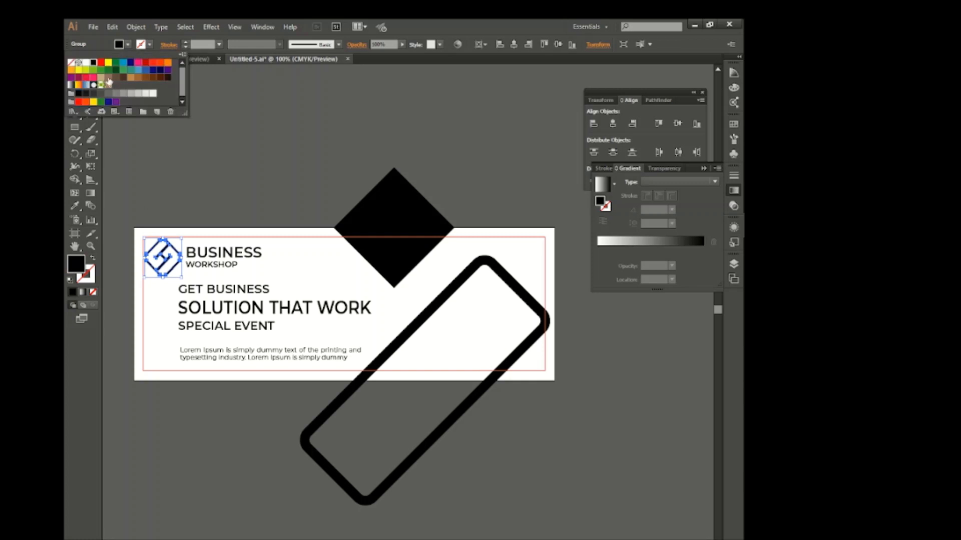
{"action": "left_click", "coordinate": [102, 63]}
{"action": "key", "text": "t"}
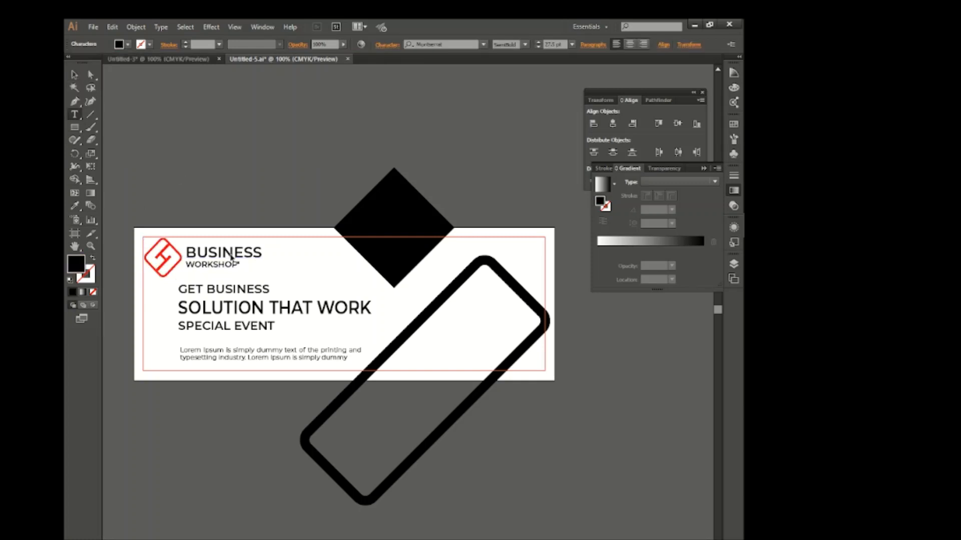
{"action": "left_click_drag", "start_coordinate": [262, 251], "coordinate": [186, 248]}
{"action": "left_click", "coordinate": [127, 45]}
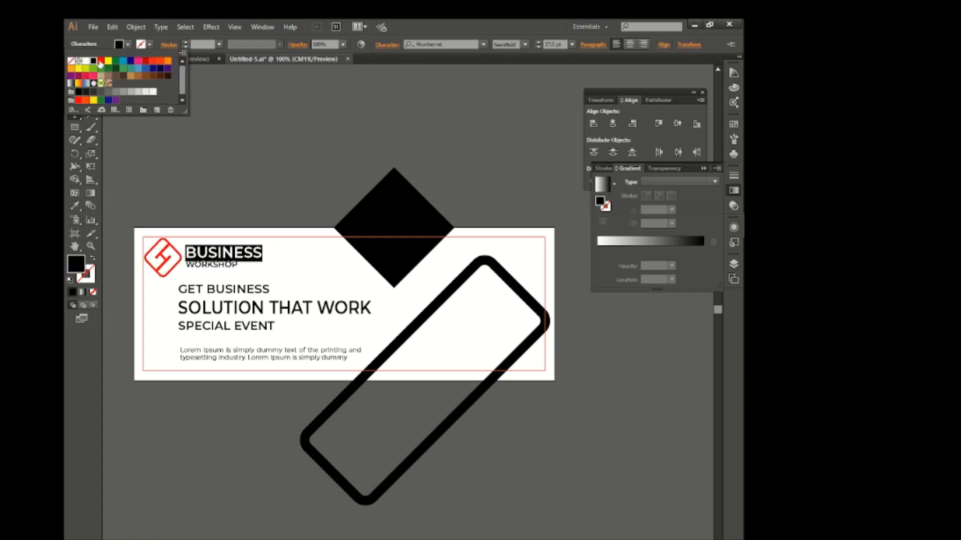
{"action": "left_click", "coordinate": [102, 63]}
{"action": "key", "text": "Escape"}
- Fill the headline line SOLUTION THAT WORK with red
{"action": "left_click", "coordinate": [273, 310]}
{"action": "left_click", "coordinate": [127, 44]}
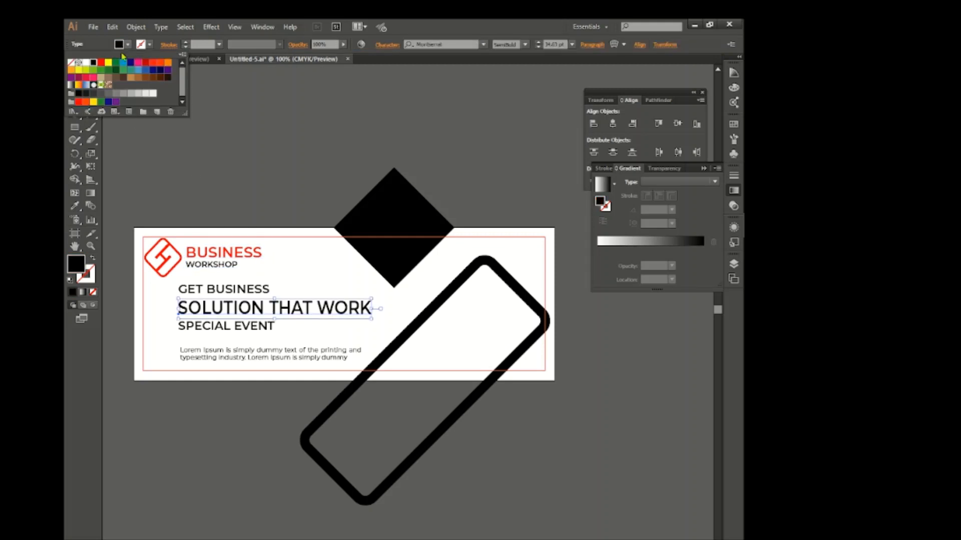
{"action": "left_click", "coordinate": [101, 63]}
{"action": "left_click", "coordinate": [254, 168]}
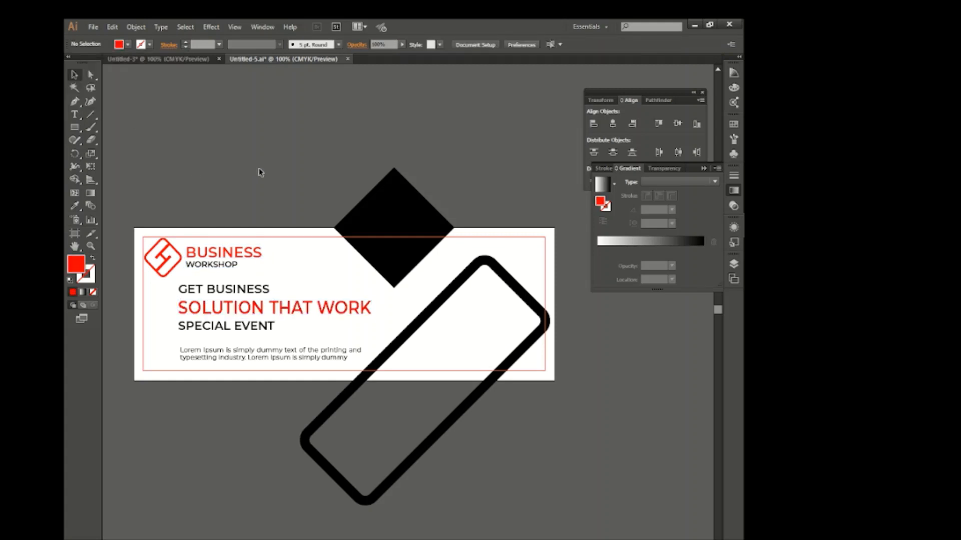
- Create an 11 × 4 in rectangle with a red fill and no stroke
{"action": "left_click", "coordinate": [205, 167]}
{"action": "triple_click", "coordinate": [409, 289]}
{"action": "type", "text": "4"}
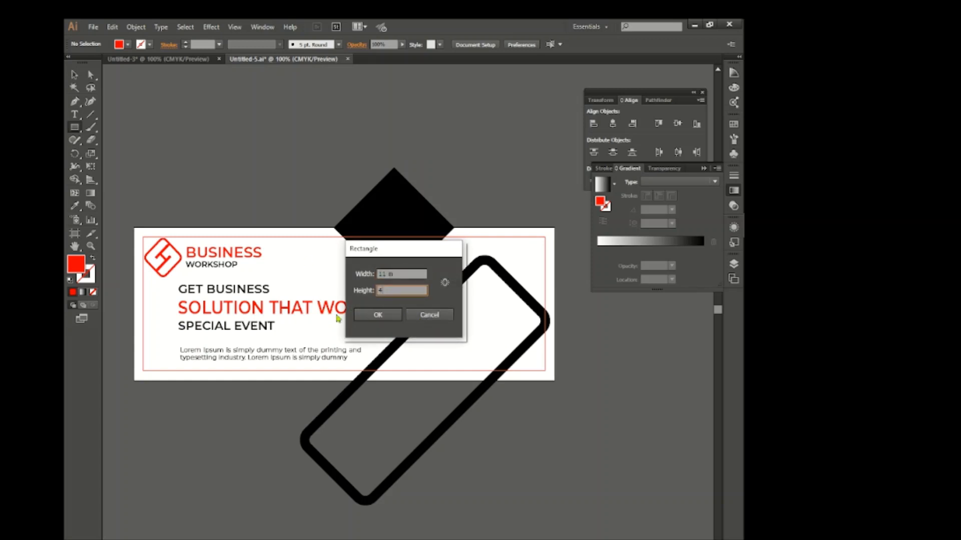
{"action": "left_click", "coordinate": [378, 315]}
- Center the new rectangle horizontally and vertically on the artboard and send it to the back as the background
{"action": "left_click", "coordinate": [74, 75]}
{"action": "left_click", "coordinate": [614, 125]}
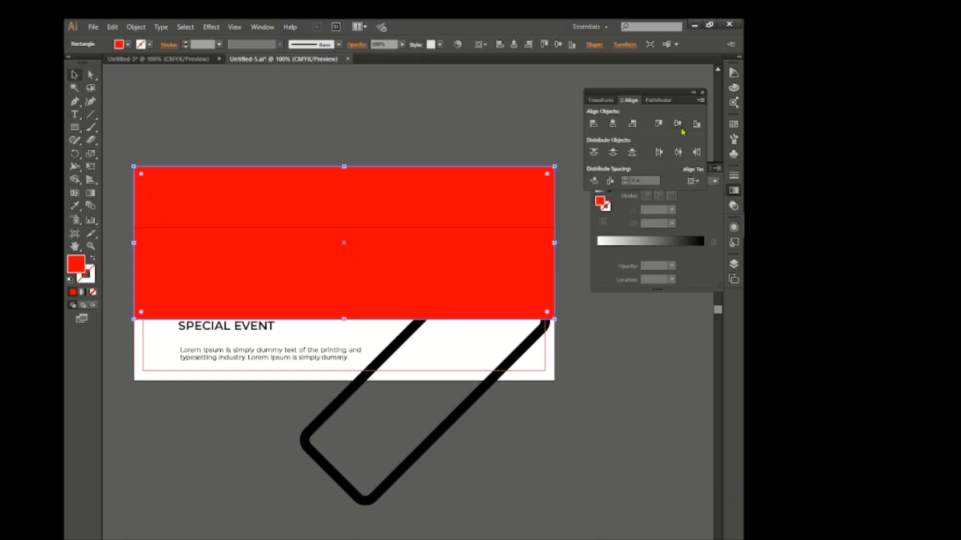
{"action": "left_click", "coordinate": [677, 125]}
{"action": "right_click", "coordinate": [425, 246]}
{"action": "mouse_move", "coordinate": [483, 406]}
{"action": "left_click", "coordinate": [570, 434]}
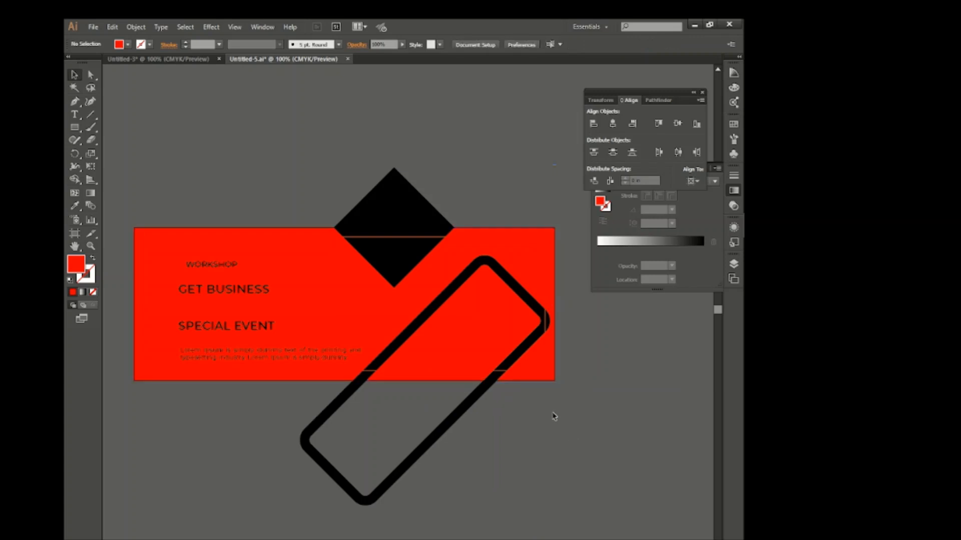
- Fill the background rectangle with light gray
{"action": "left_click", "coordinate": [119, 44]}
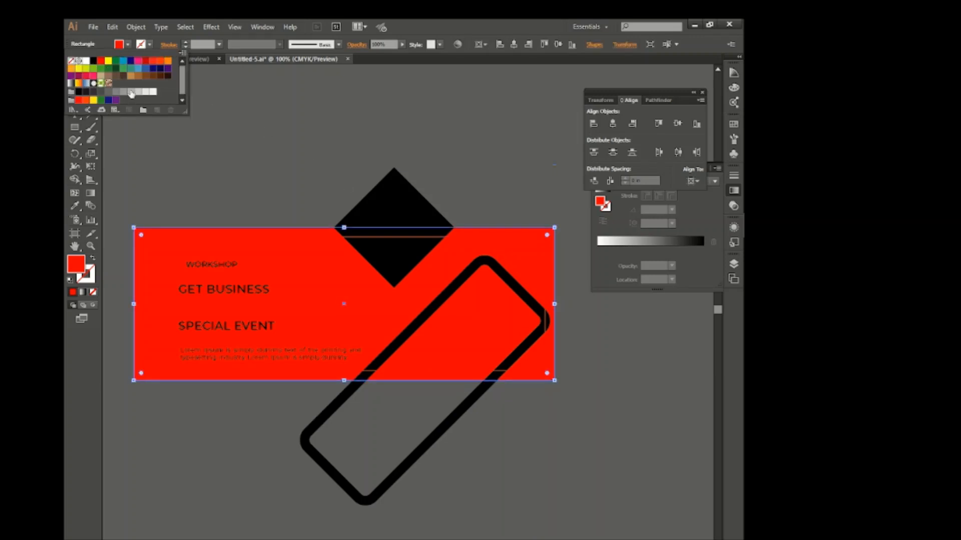
{"action": "left_click", "coordinate": [151, 94]}
{"action": "key", "text": "ctrl+z"}
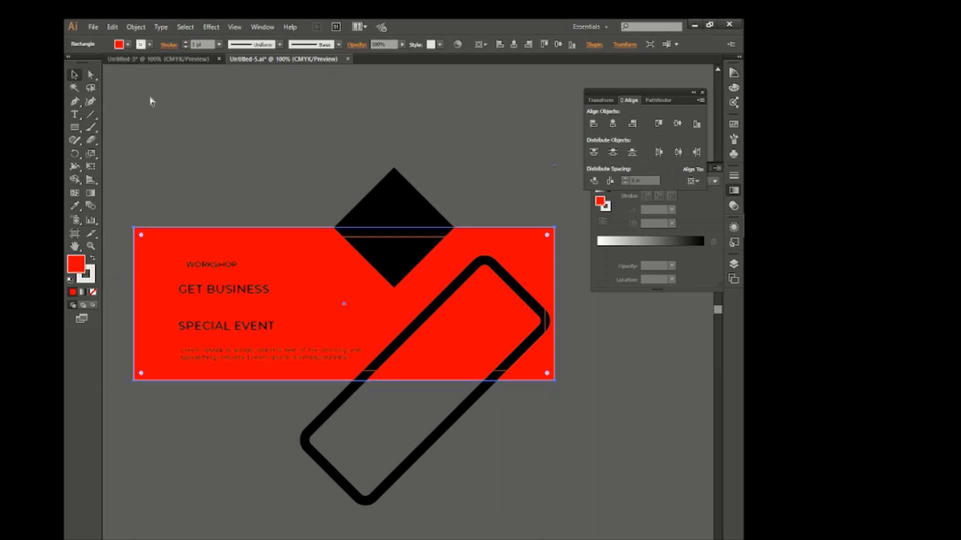
{"action": "left_click", "coordinate": [122, 45]}
{"action": "left_click", "coordinate": [138, 94]}
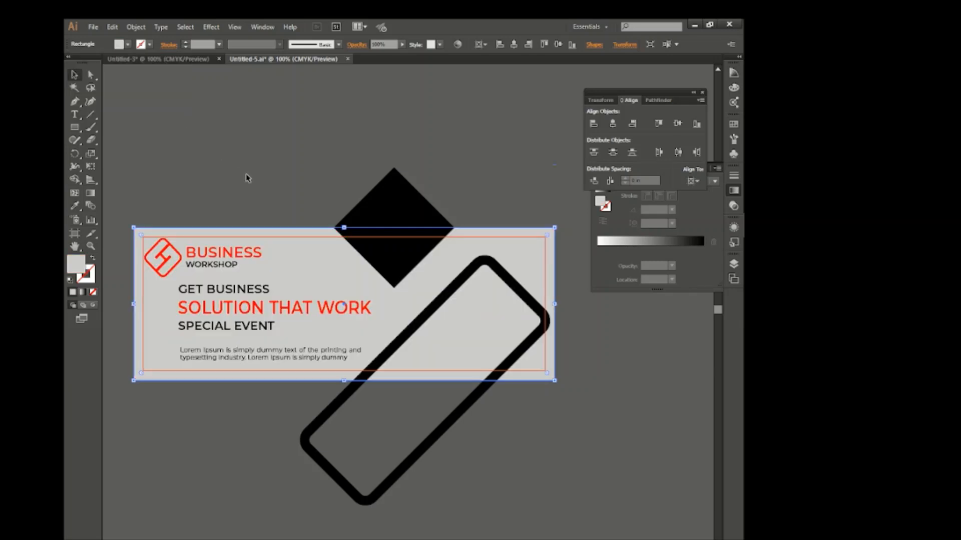
- Trim away the parts of the diamond and the tilted frame outside the background using the Shape Builder tool
{"action": "left_click", "coordinate": [386, 184]}
{"action": "left_click", "coordinate": [427, 274], "text": "shift"}
{"action": "left_click", "coordinate": [450, 295], "text": "shift"}
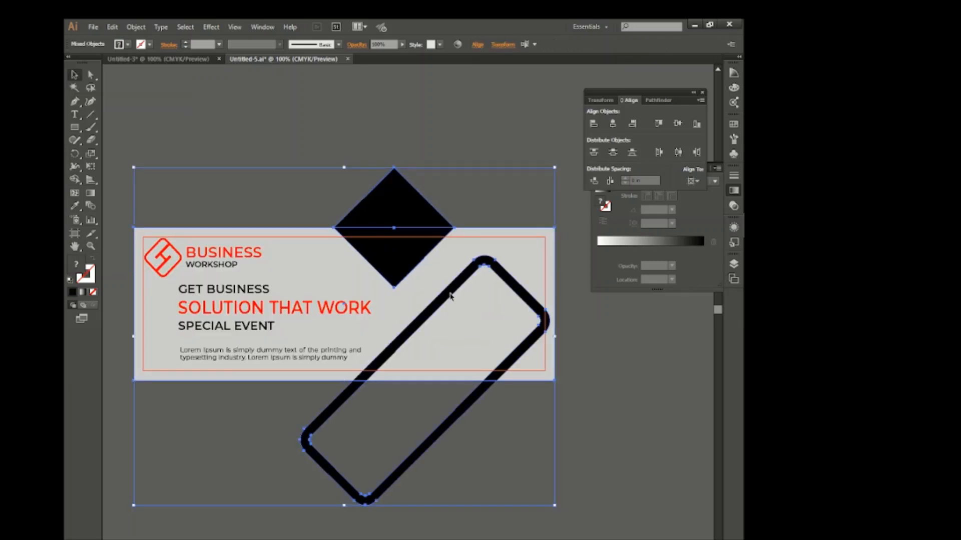
{"action": "left_click", "coordinate": [75, 180]}
{"action": "left_click_drag", "start_coordinate": [348, 203], "coordinate": [399, 208]}
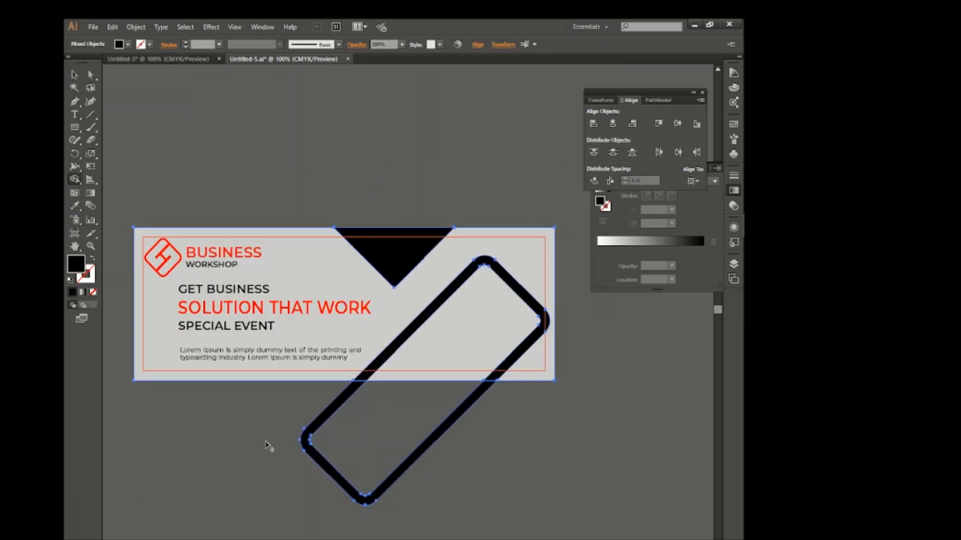
{"action": "left_click_drag", "start_coordinate": [266, 443], "coordinate": [351, 441]}
- Turn the area inside the tilted frame into a separate medium gray shape with the Shape Builder tool
{"action": "left_click", "coordinate": [470, 343]}
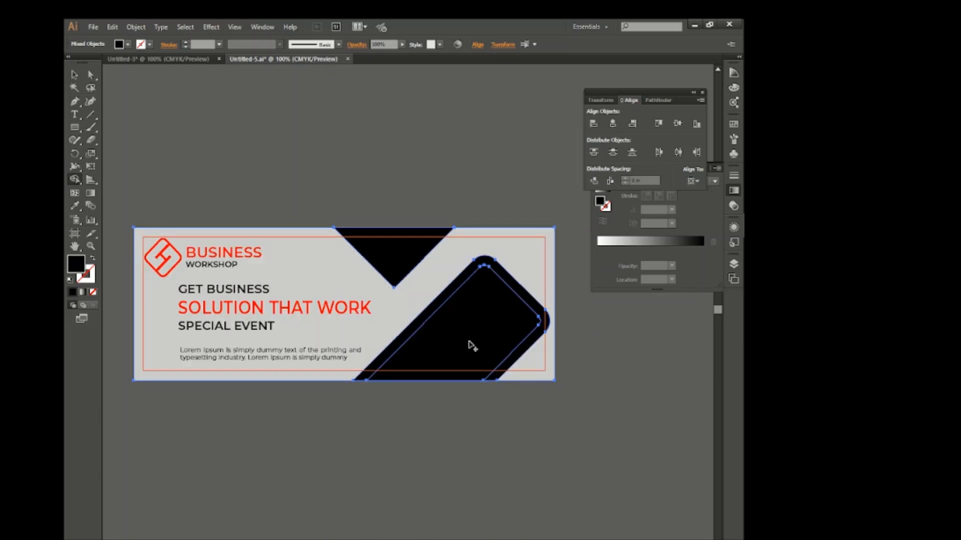
{"action": "left_click", "coordinate": [127, 45]}
{"action": "left_click", "coordinate": [122, 92]}
{"action": "left_click", "coordinate": [455, 361]}
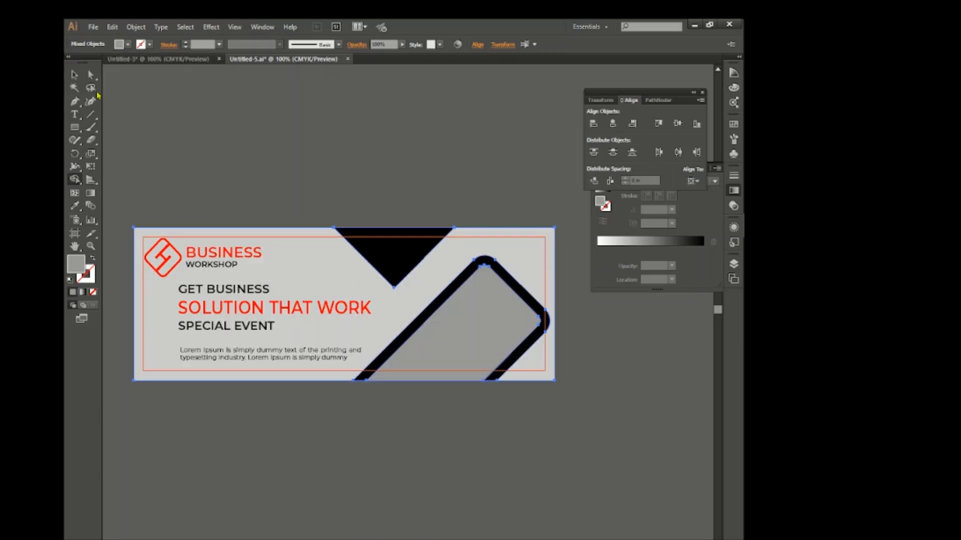
{"action": "key", "text": "v"}
{"action": "left_click", "coordinate": [279, 181]}
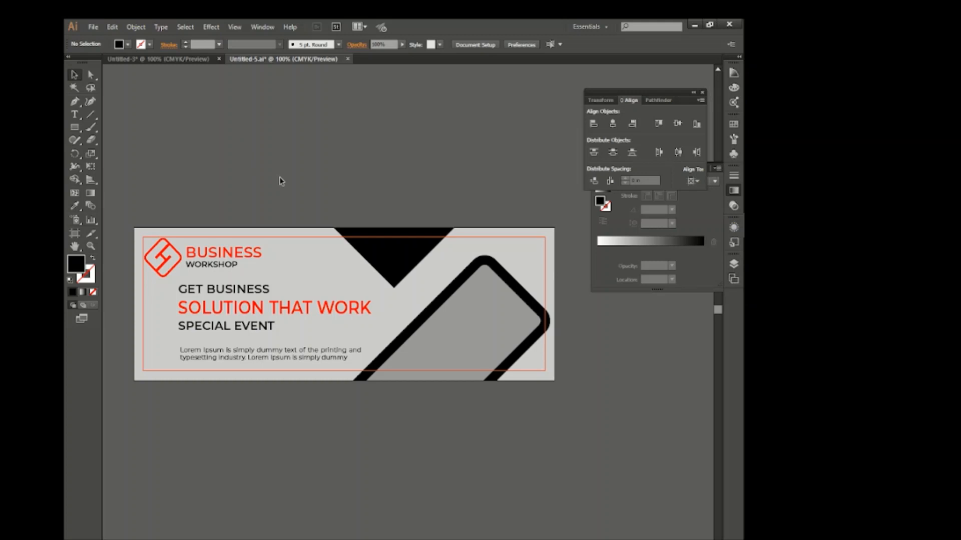
- Round the lower corner of the black triangle at the artboard's upper edge
{"action": "left_click", "coordinate": [396, 263]}
{"action": "key", "text": "a"}
{"action": "mouse_move", "coordinate": [394, 276]}
{"action": "left_mouse_down"}
{"action": "mouse_move", "coordinate": [393, 268]}
{"action": "mouse_move", "coordinate": [394, 278]}
{"action": "left_mouse_up"}
{"action": "left_click", "coordinate": [290, 192]}
- Apply a linear gradient to the background and set its starting color stop to yellow
{"action": "left_click", "coordinate": [293, 275]}
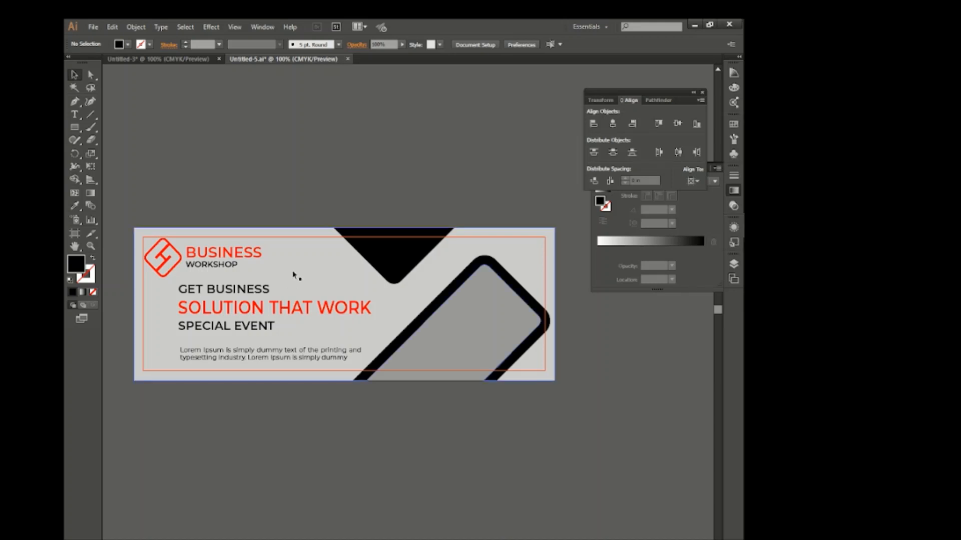
{"action": "left_click", "coordinate": [653, 244]}
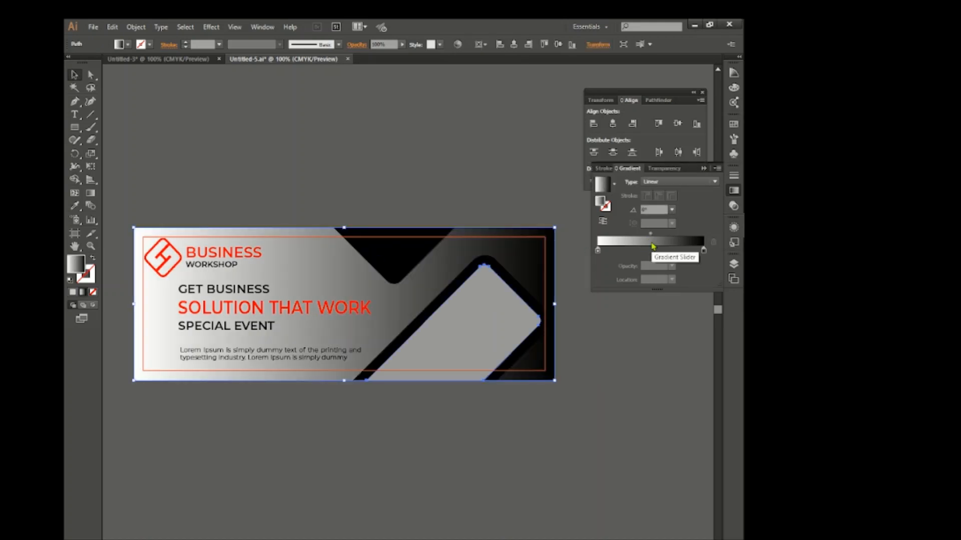
{"action": "double_click", "coordinate": [598, 251]}
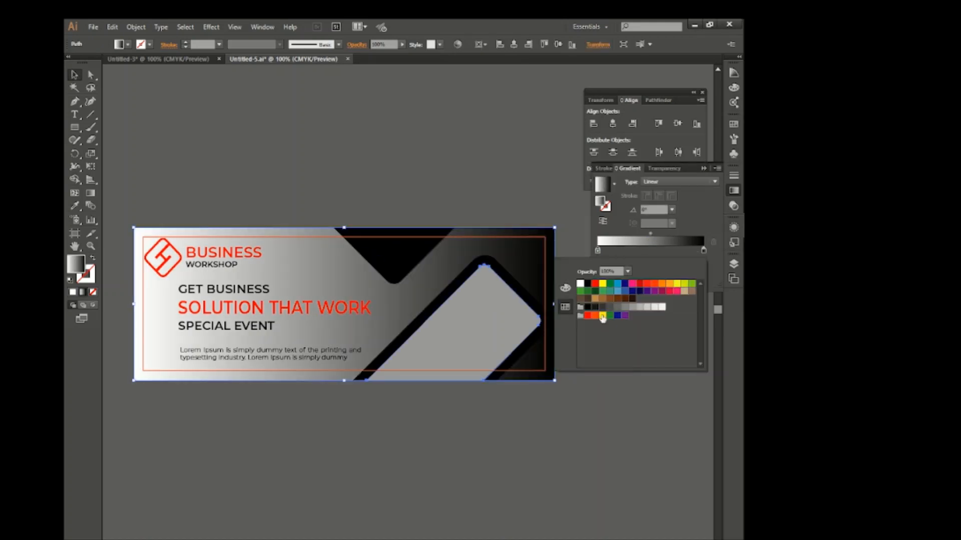
{"action": "left_click", "coordinate": [603, 316]}
{"action": "left_click", "coordinate": [602, 284]}
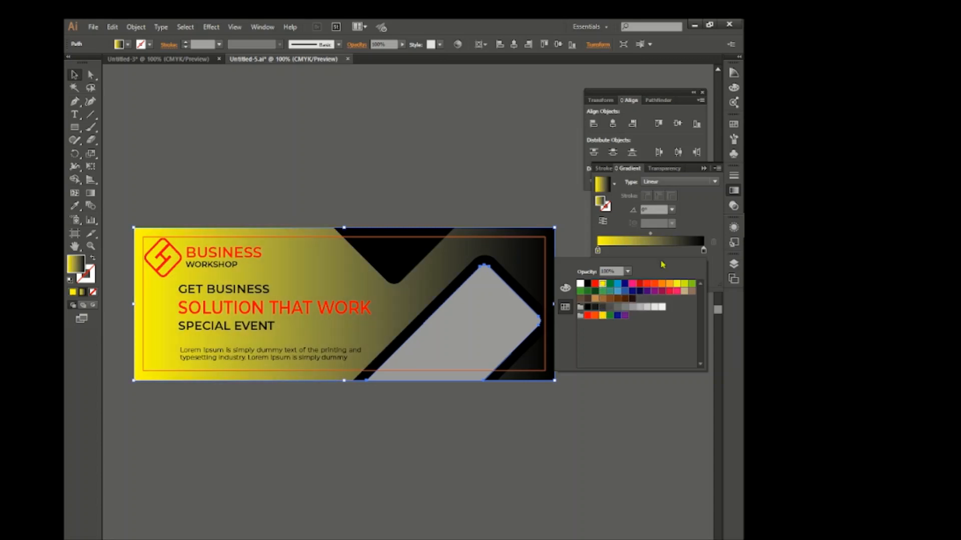
- Set the background gradient's ending color stop to CMYK Cyan
{"action": "double_click", "coordinate": [703, 251]}
{"action": "left_click", "coordinate": [684, 284]}
{"action": "left_click", "coordinate": [669, 284]}
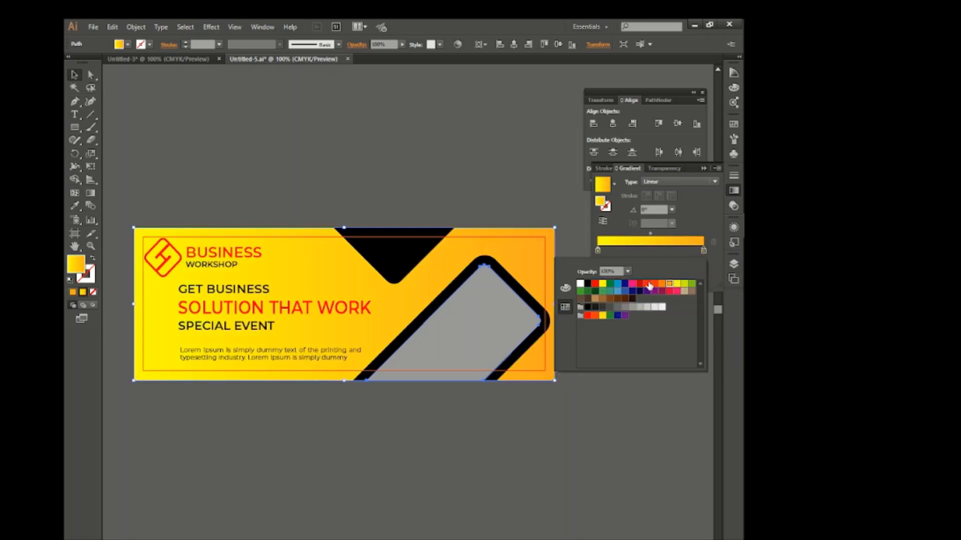
{"action": "left_click", "coordinate": [617, 283]}
{"action": "left_click", "coordinate": [528, 497]}
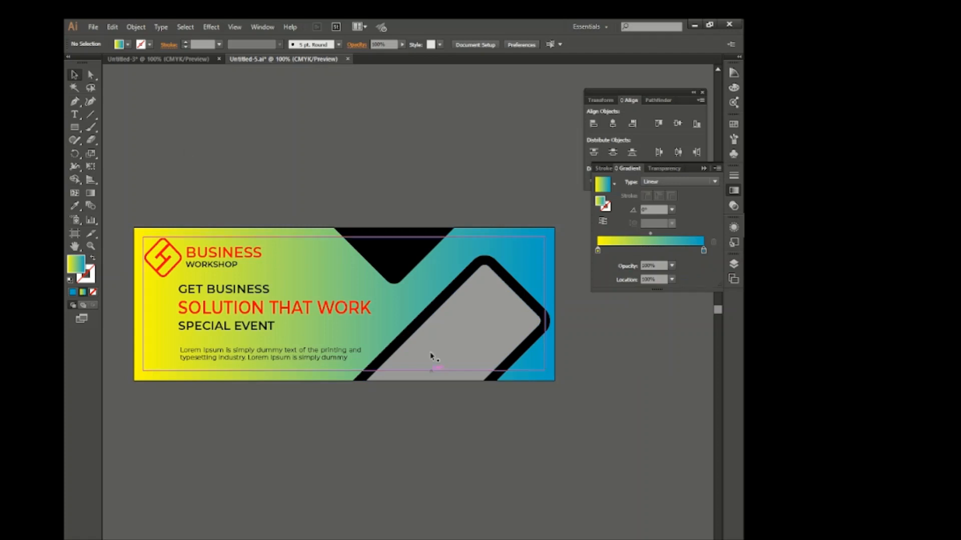
- Apply a linear gradient to the tilted frame and set its starting color stop to dark blue
{"action": "left_click", "coordinate": [432, 310]}
{"action": "left_click", "coordinate": [652, 243]}
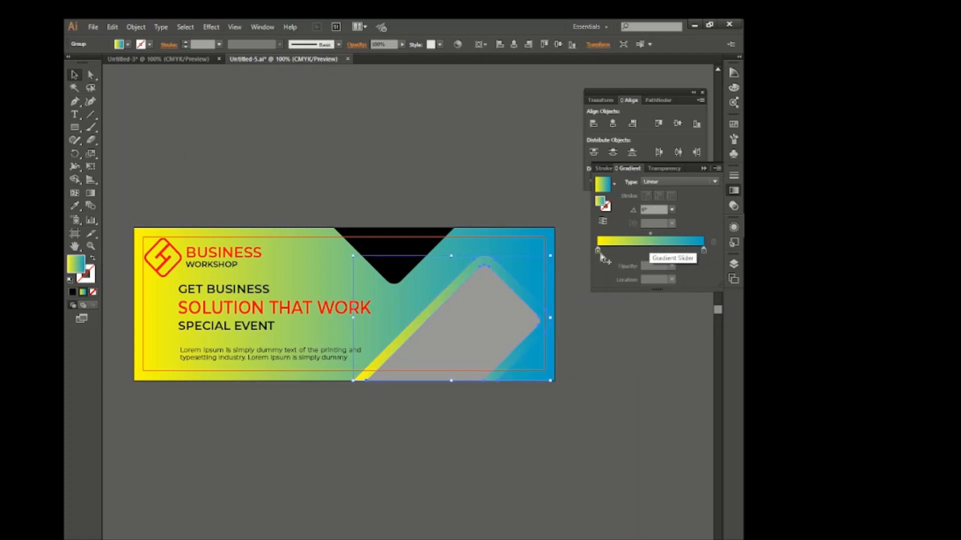
{"action": "double_click", "coordinate": [703, 251]}
{"action": "left_click", "coordinate": [715, 252]}
{"action": "double_click", "coordinate": [597, 251]}
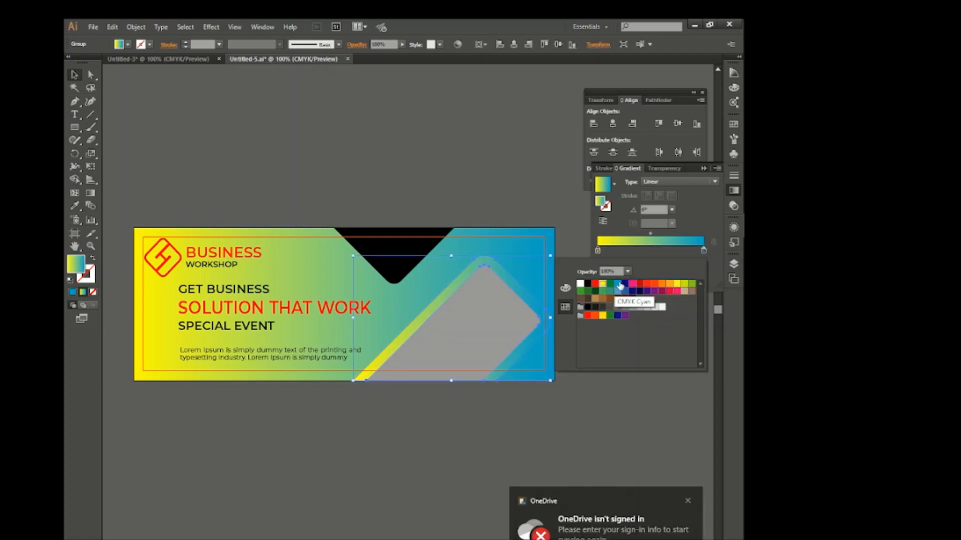
{"action": "left_click", "coordinate": [625, 284]}
{"action": "left_click", "coordinate": [712, 257]}
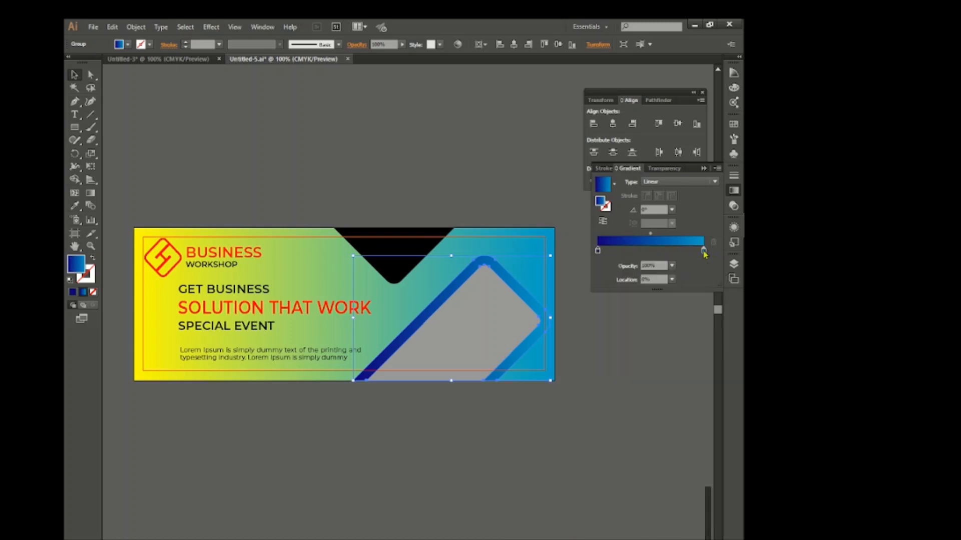
- Set the tilted frame gradient's ending color stop to golden yellow
{"action": "double_click", "coordinate": [703, 250]}
{"action": "left_click", "coordinate": [691, 284]}
{"action": "left_click", "coordinate": [604, 321]}
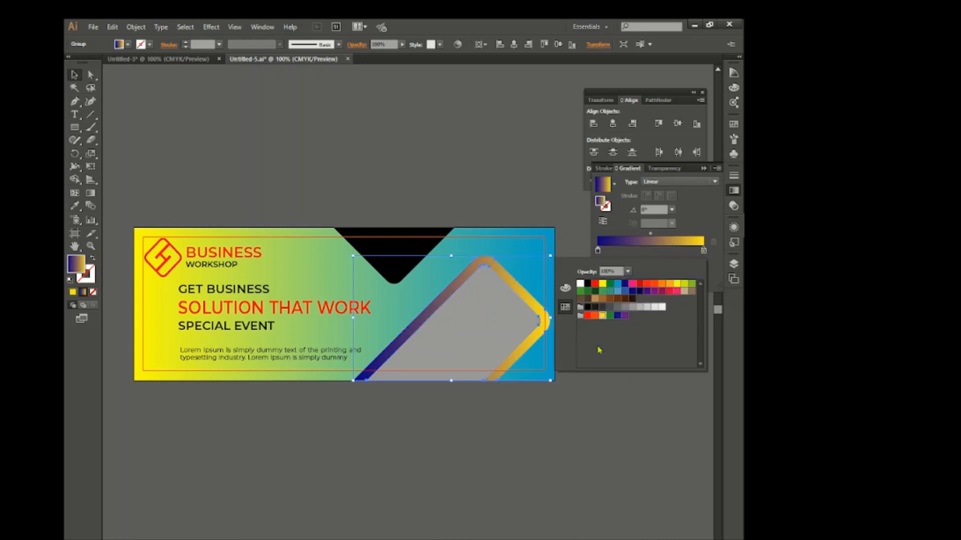
{"action": "left_click", "coordinate": [613, 437]}
- Copy the tilted frame's blue-to-yellow gradient onto the black triangle with the Eyedropper tool
{"action": "left_click", "coordinate": [362, 263]}
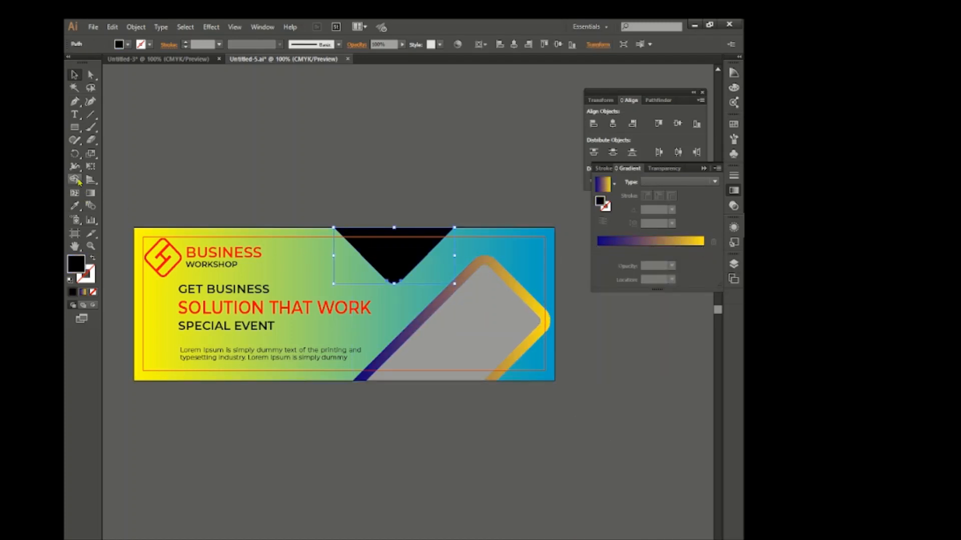
{"action": "left_click", "coordinate": [75, 206]}
{"action": "left_click", "coordinate": [428, 319]}
{"action": "left_click", "coordinate": [75, 75]}
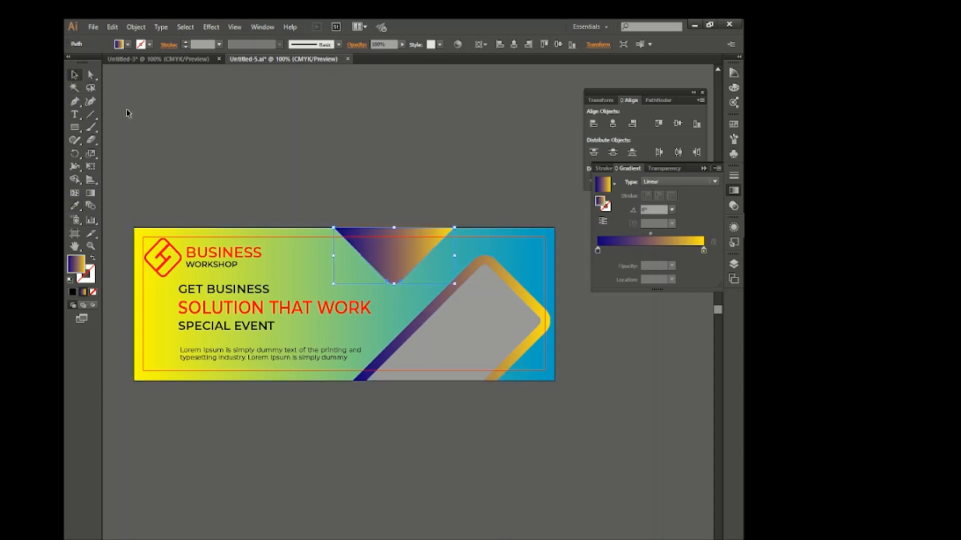
{"action": "left_click", "coordinate": [127, 113]}
- Bring the photo of the woman at a laptop from the Untitled-3 document into the layout and place it over the gray shape
{"action": "scroll", "coordinate": [486, 148], "scroll_direction": "down", "scroll_amount": 1}
{"action": "left_click", "coordinate": [164, 60]}
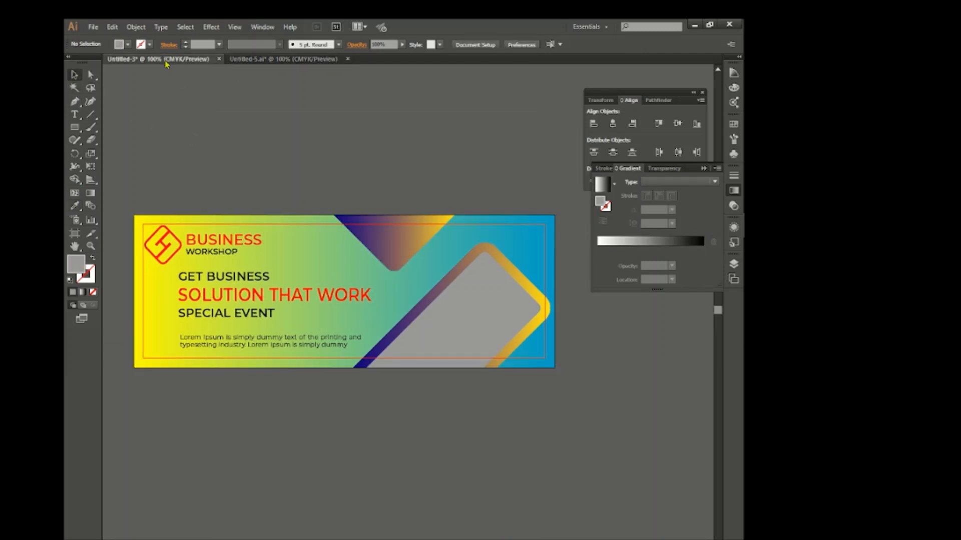
{"action": "left_click_drag", "start_coordinate": [215, 352], "coordinate": [352, 194]}
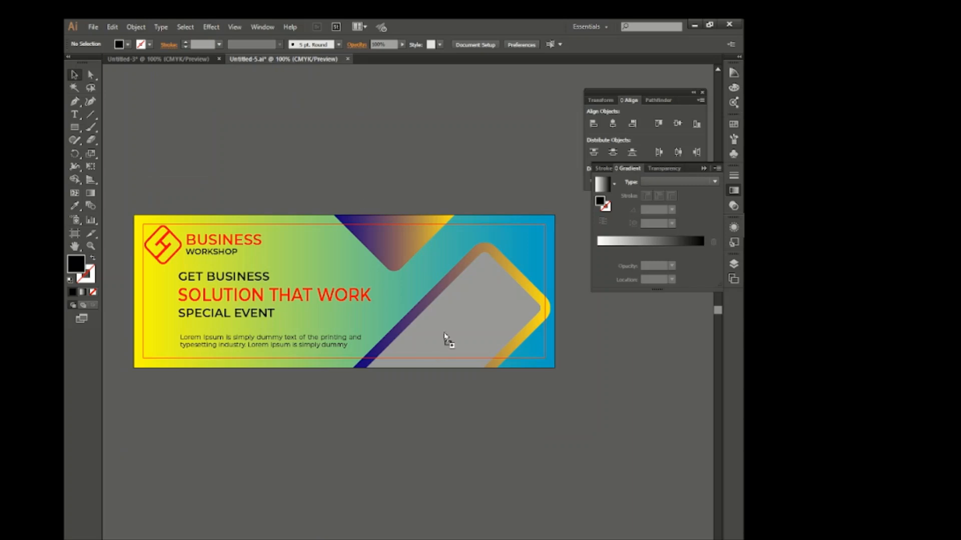
{"action": "left_click_drag", "start_coordinate": [445, 341], "coordinate": [491, 277]}
- Send the photo to the back and set the gray shape's opacity to 60%
{"action": "right_click", "coordinate": [492, 277]}
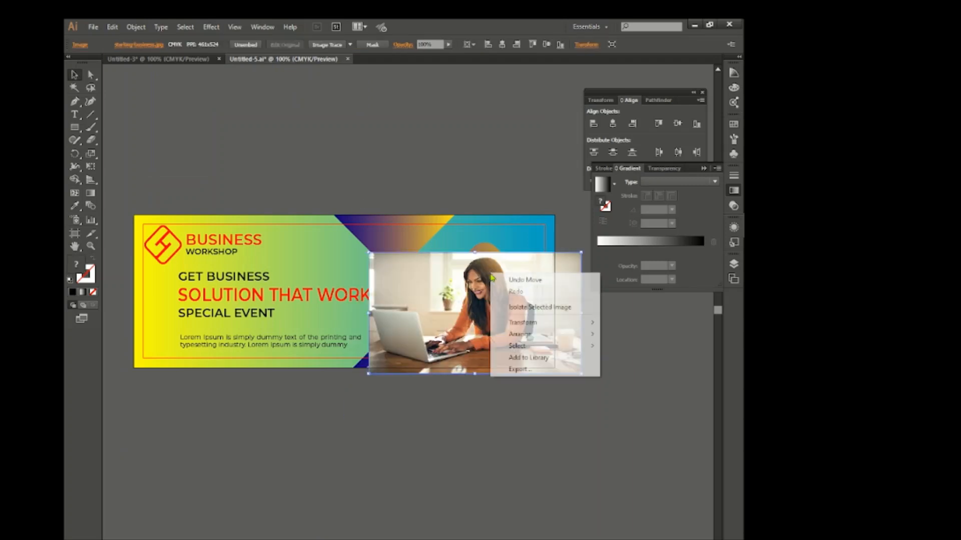
{"action": "mouse_move", "coordinate": [521, 334]}
{"action": "left_click", "coordinate": [624, 375]}
{"action": "left_click", "coordinate": [489, 323]}
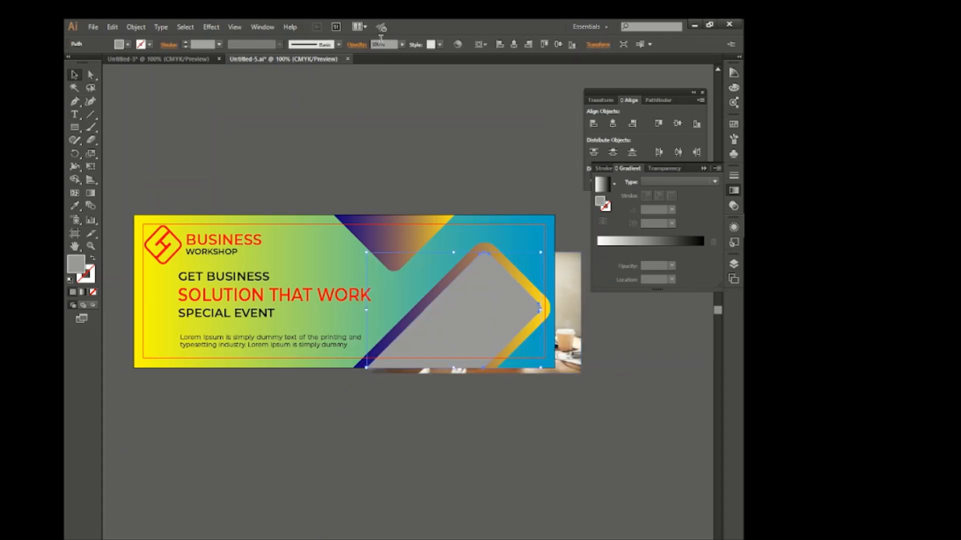
{"action": "type", "text": "60"}
{"action": "key", "text": "Return"}
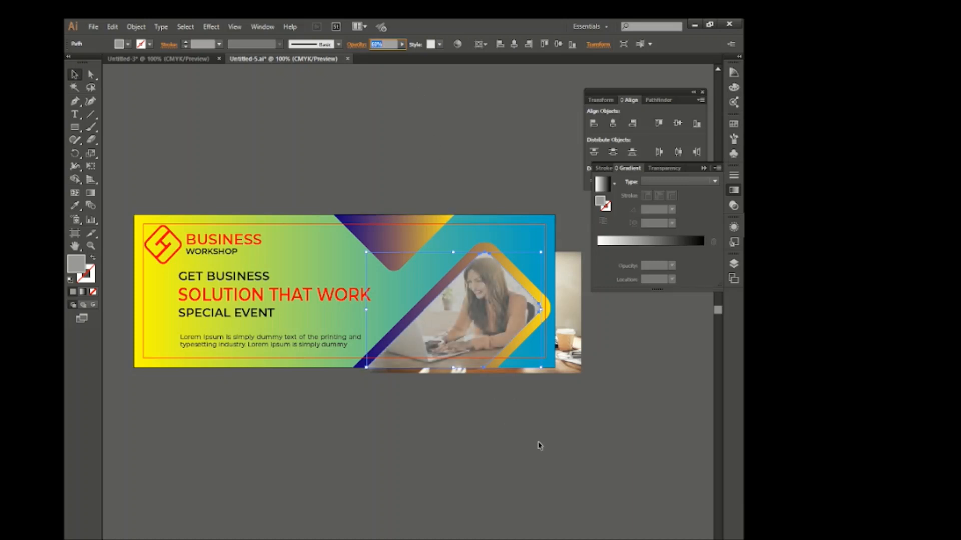
{"action": "left_click", "coordinate": [538, 445]}
- Make a clipping mask from the gray shape and the photo so the photo fills the tilted frame
{"action": "left_click", "coordinate": [513, 328]}
{"action": "right_click", "coordinate": [570, 325]}
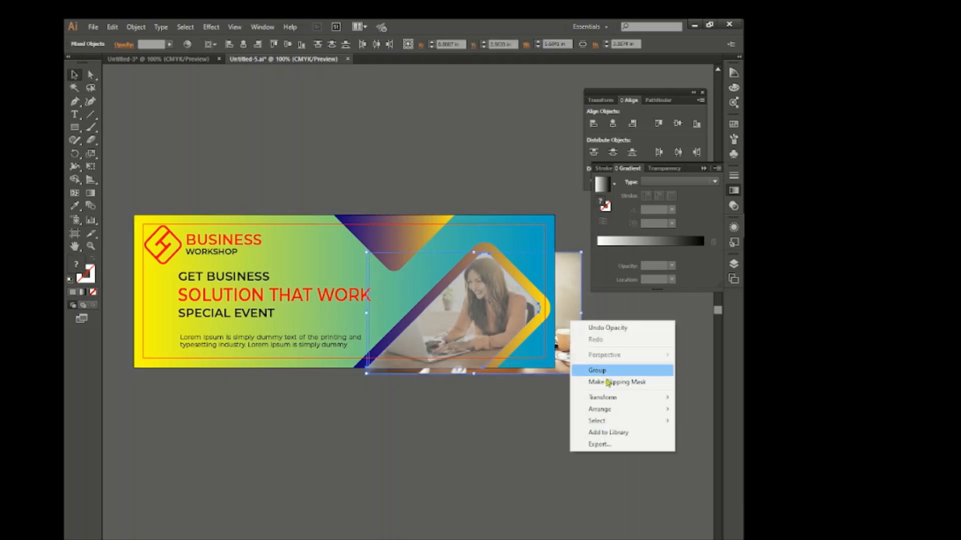
{"action": "left_click", "coordinate": [607, 381]}
{"action": "left_click", "coordinate": [558, 437]}
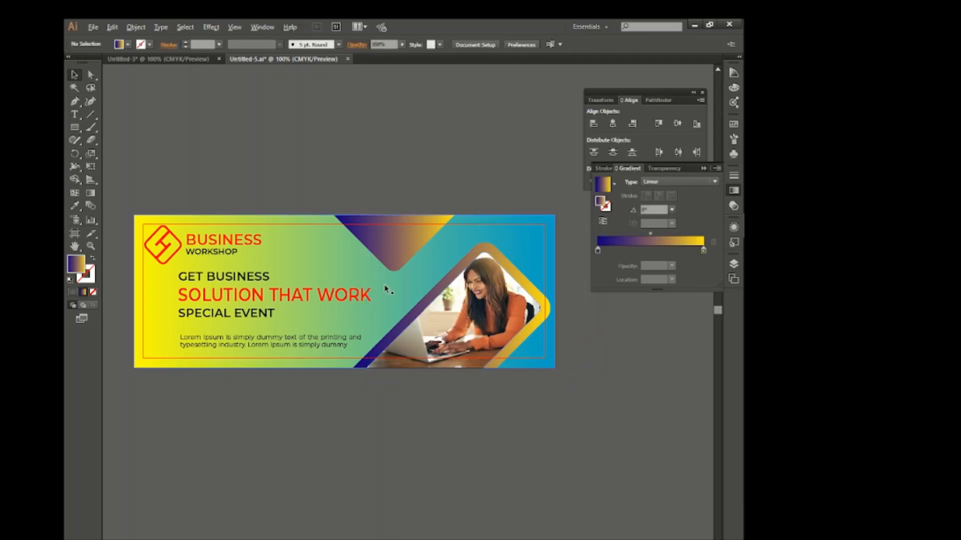
- Delete the red margin outline and group all of the layout's artwork
{"action": "scroll", "coordinate": [384, 288], "scroll_direction": "down", "scroll_amount": 1}
{"action": "scroll", "coordinate": [387, 291], "scroll_direction": "down", "scroll_amount": 3}
{"action": "scroll", "coordinate": [388, 330], "scroll_direction": "up", "scroll_amount": 2}
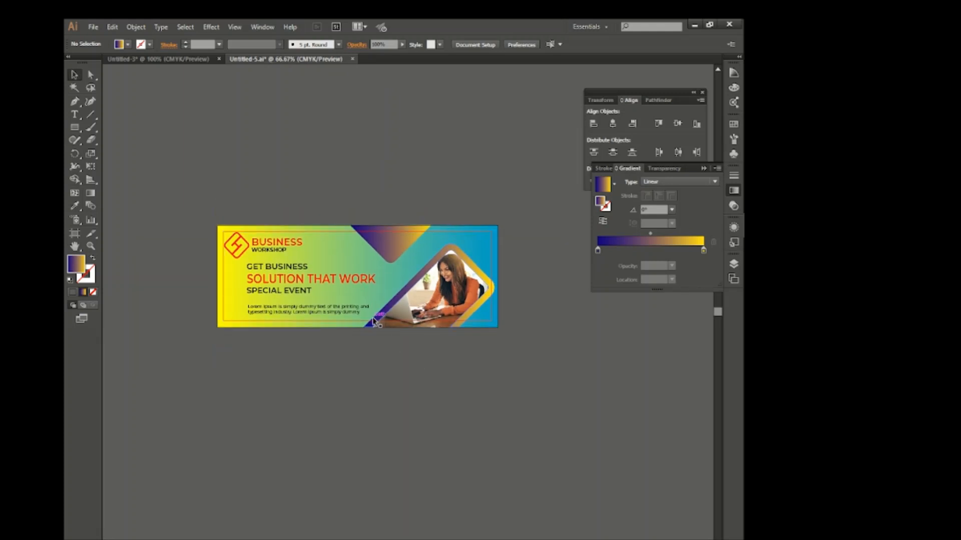
{"action": "left_click_drag", "start_coordinate": [409, 328], "coordinate": [424, 335]}
{"action": "right_click", "coordinate": [342, 267]}
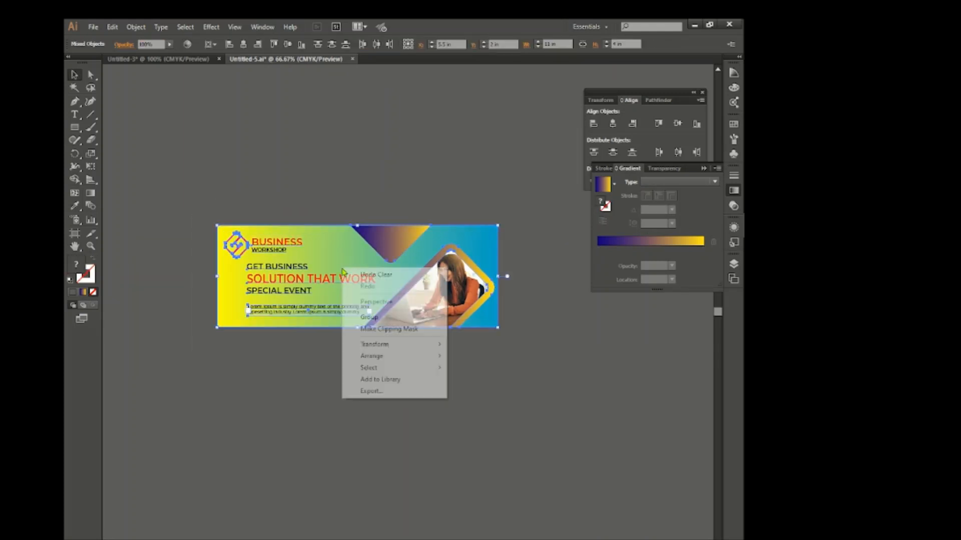
{"action": "left_click", "coordinate": [379, 318]}
{"action": "left_click", "coordinate": [416, 400]}
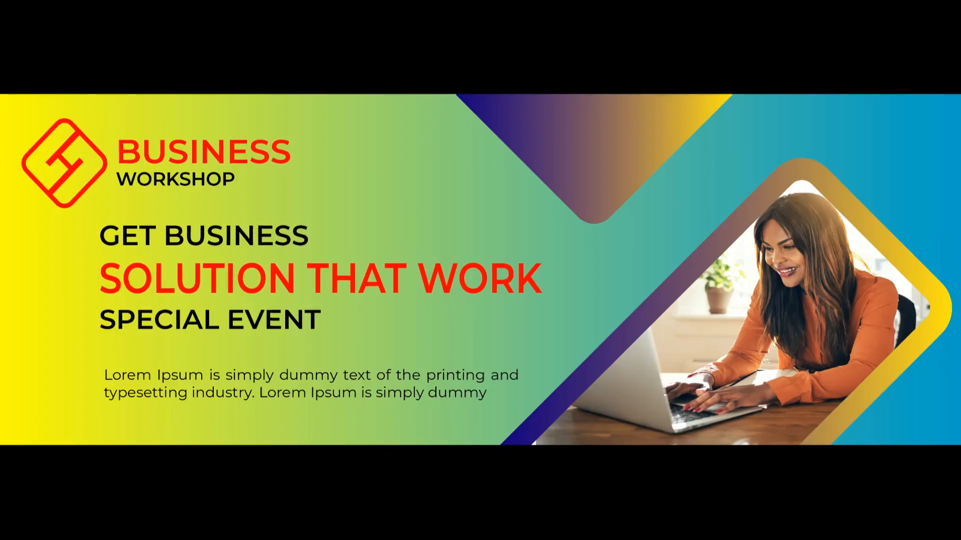